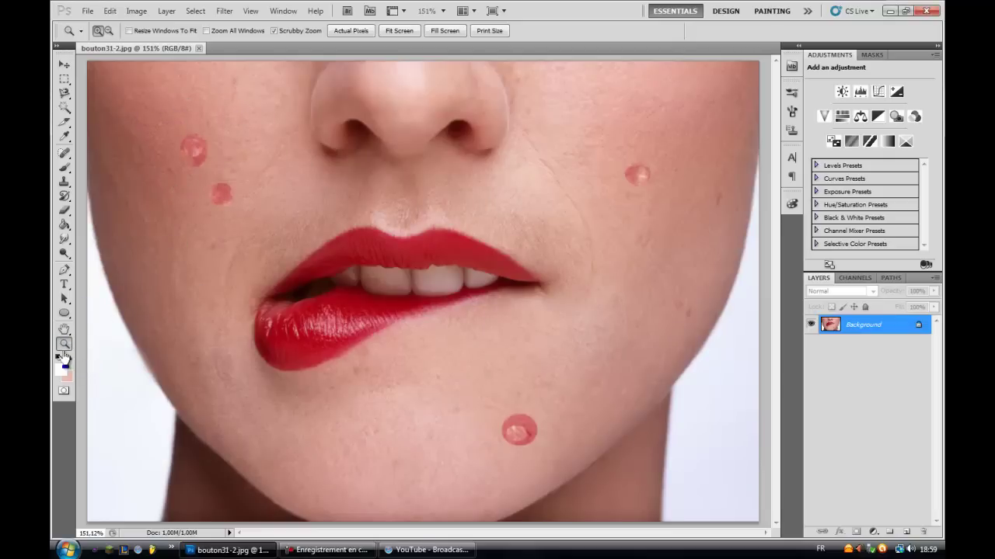
drag(145, 296, 296, 210)
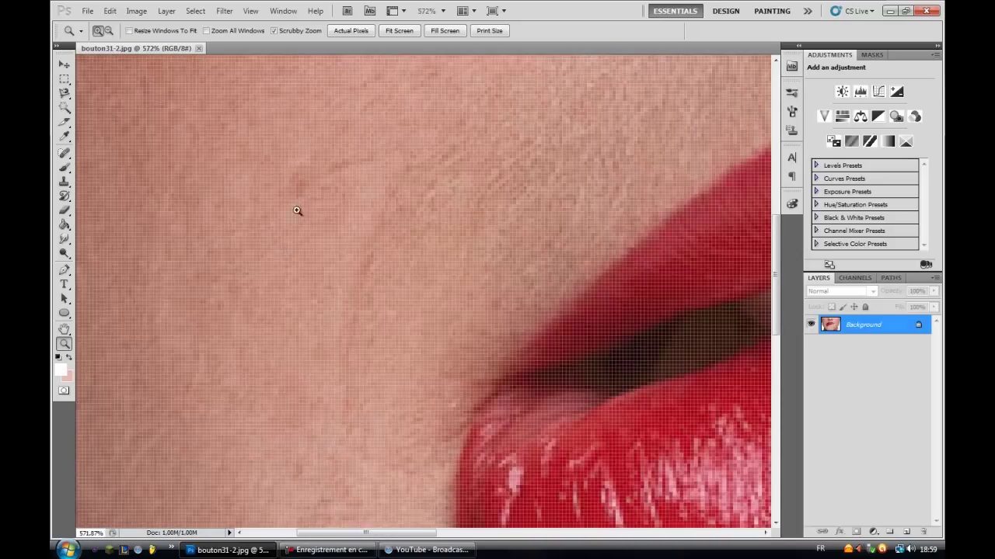
drag(464, 233, 379, 254)
right_click(380, 257)
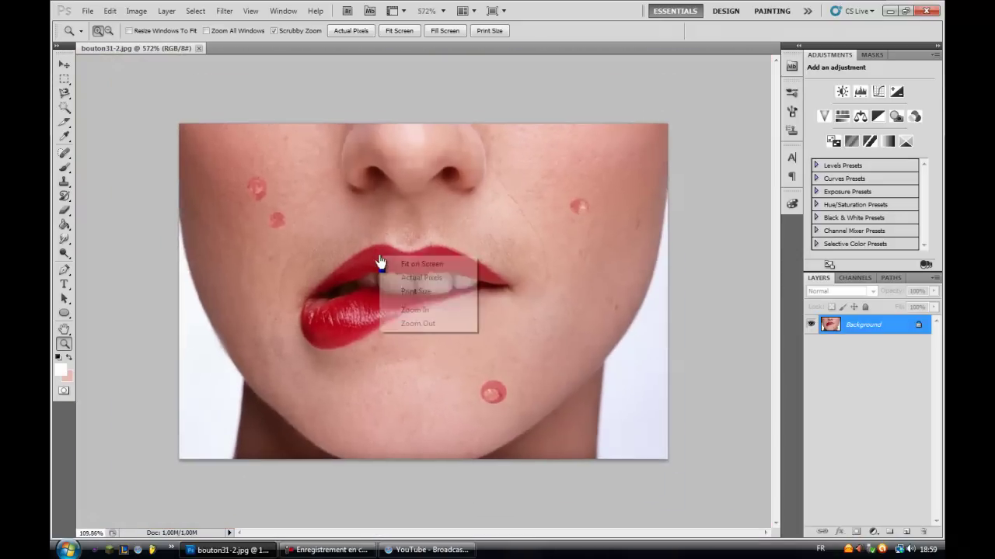
click(391, 265)
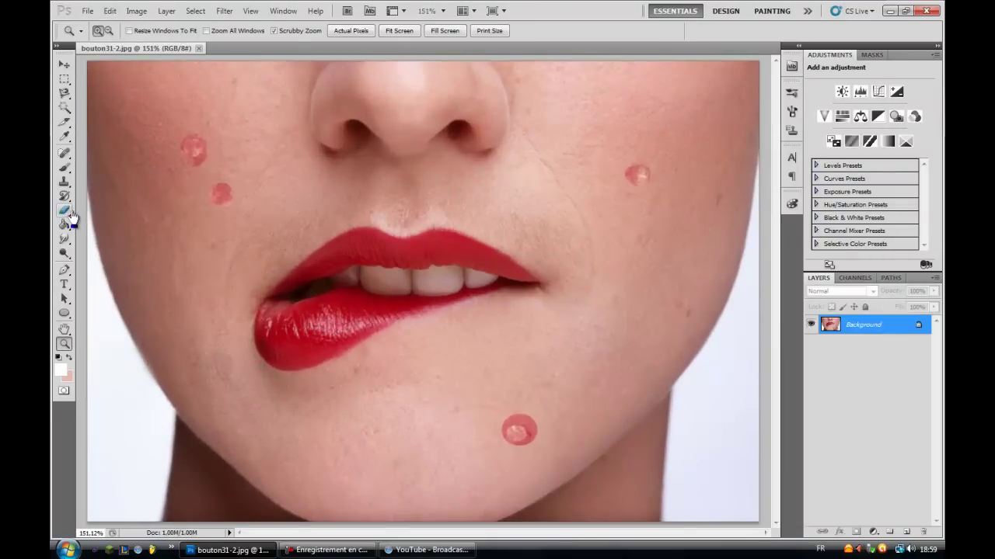
- Remove the single blemish on the cheek at image right using a content-aware Spot Healing Brush of 31 px size and 88% hardness
click(65, 153)
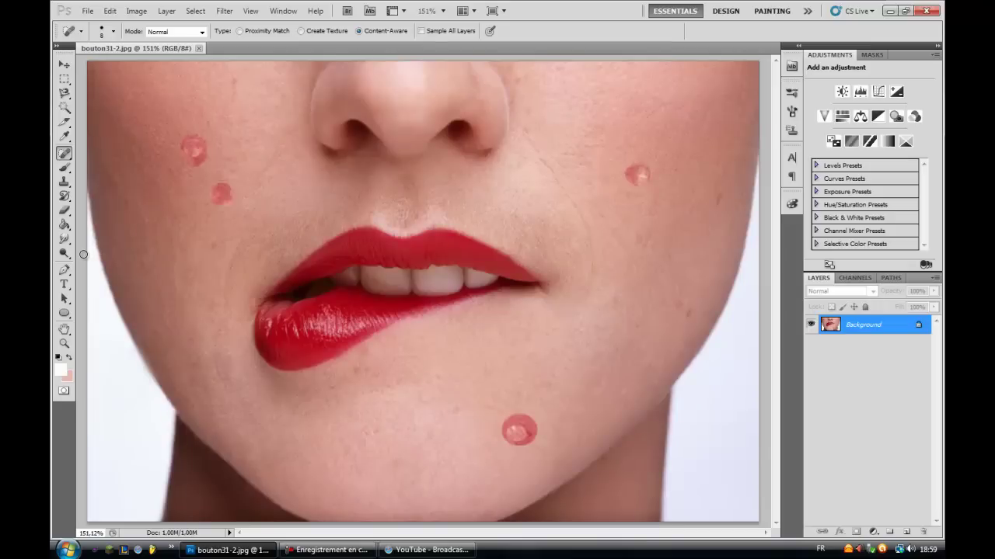
click(113, 32)
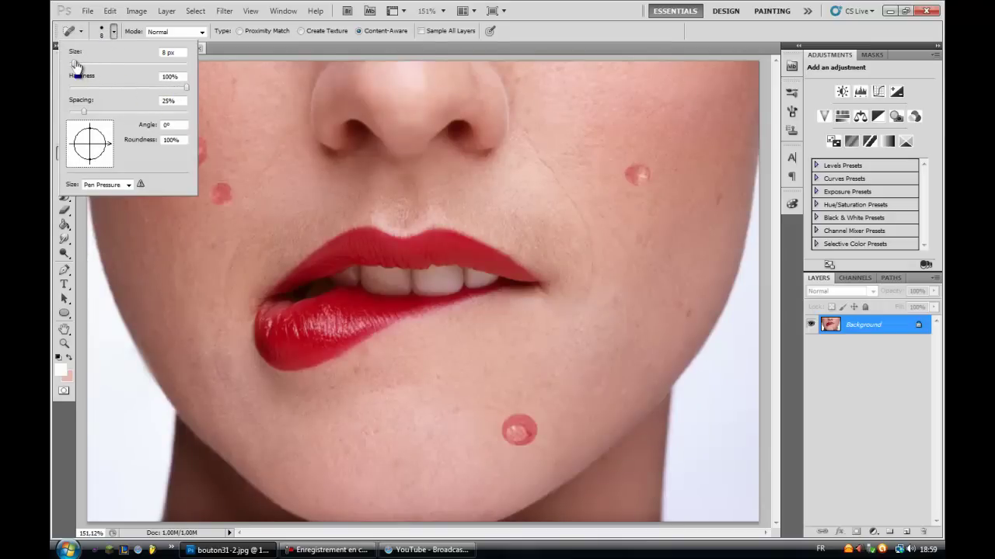
drag(74, 64, 80, 65)
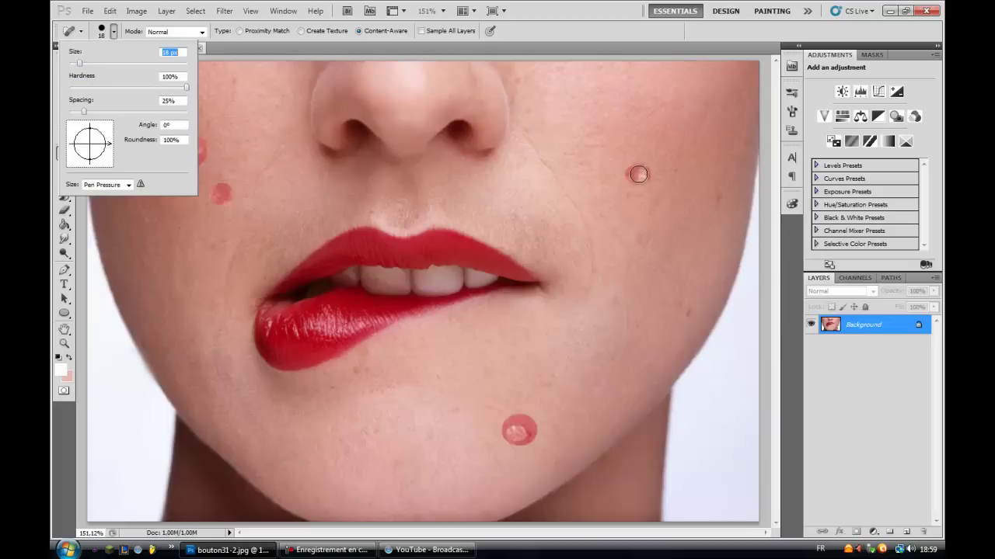
drag(88, 65, 90, 65)
drag(188, 92, 185, 92)
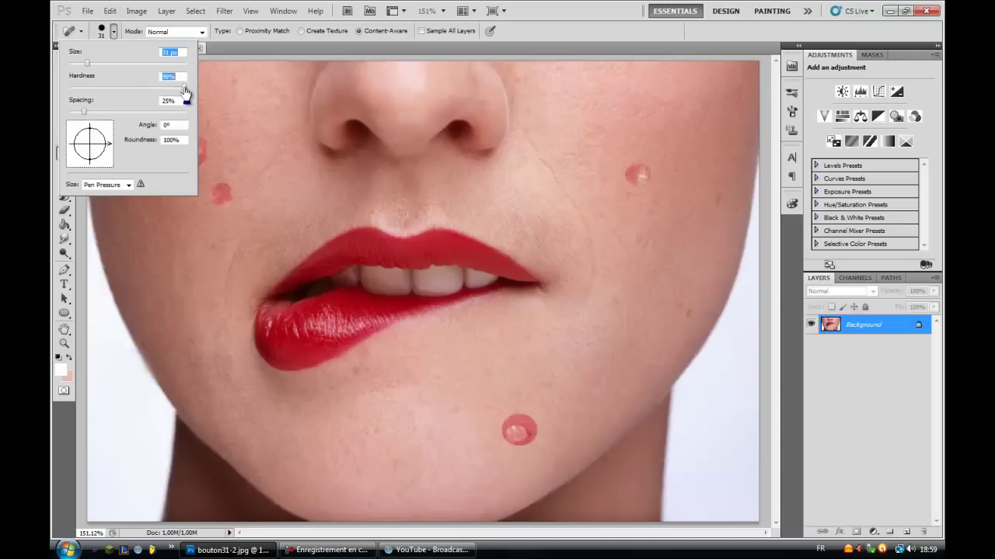
click(256, 60)
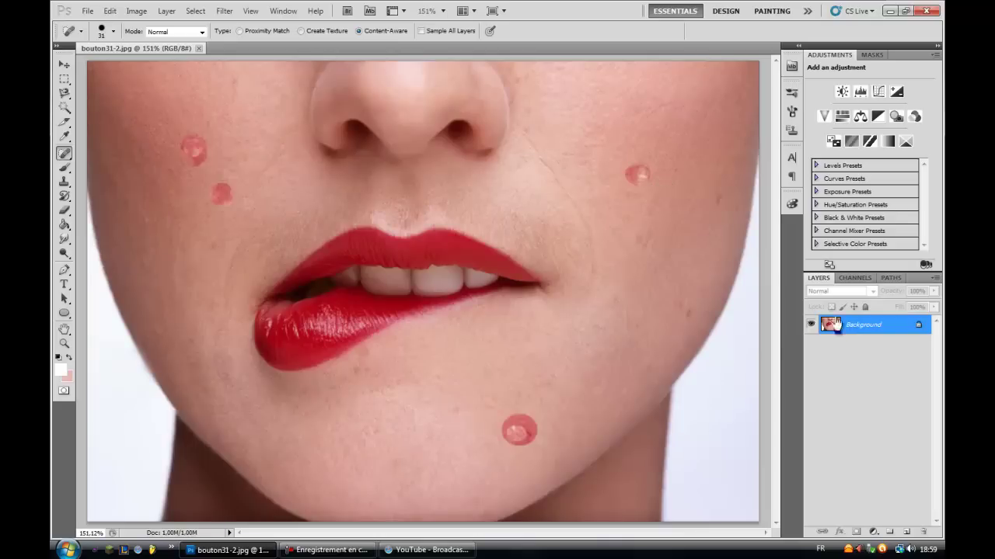
click(637, 177)
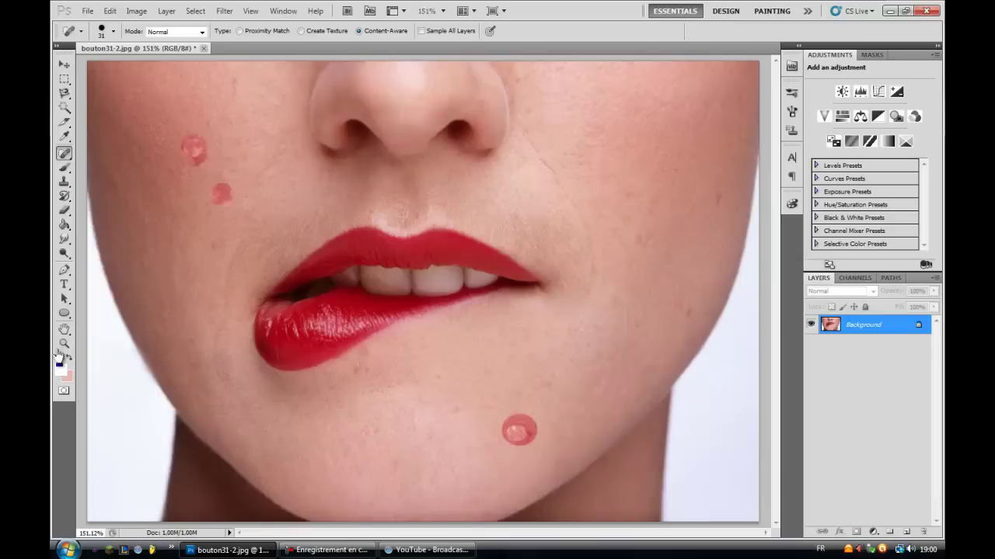
- Set the Spot Healing Brush size to 35 px and remove the two red blemishes on the other cheek and the one on the chin
click(65, 345)
drag(657, 181, 624, 151)
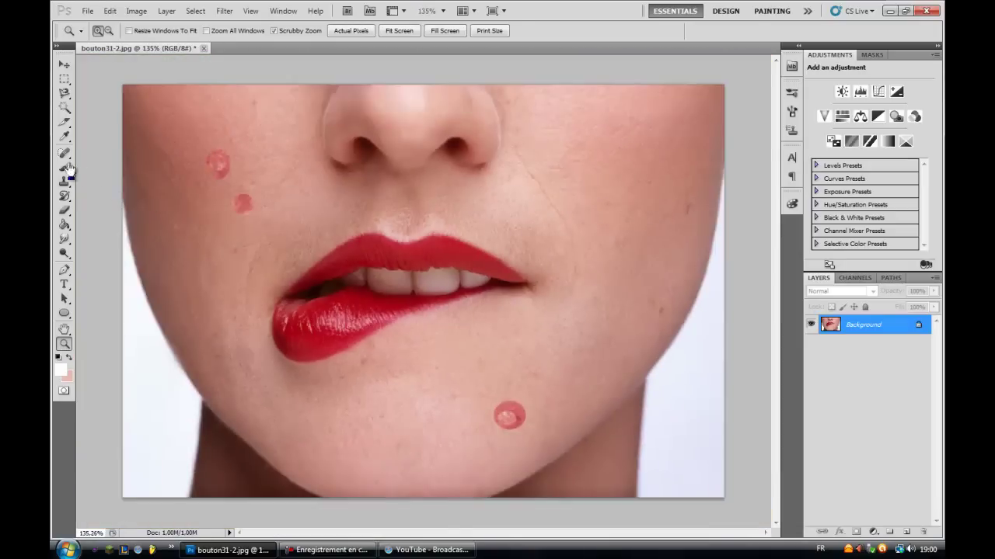
drag(65, 153, 116, 153)
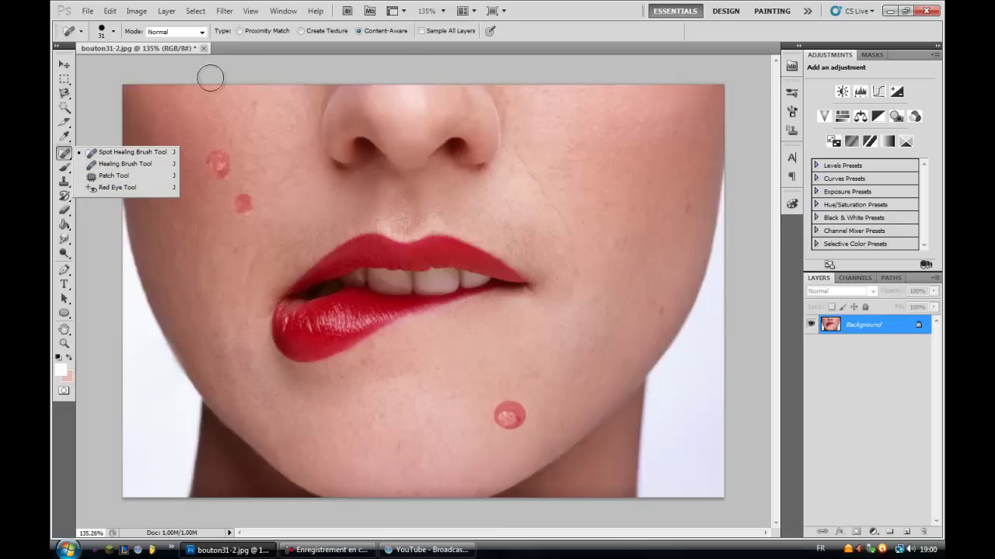
click(238, 58)
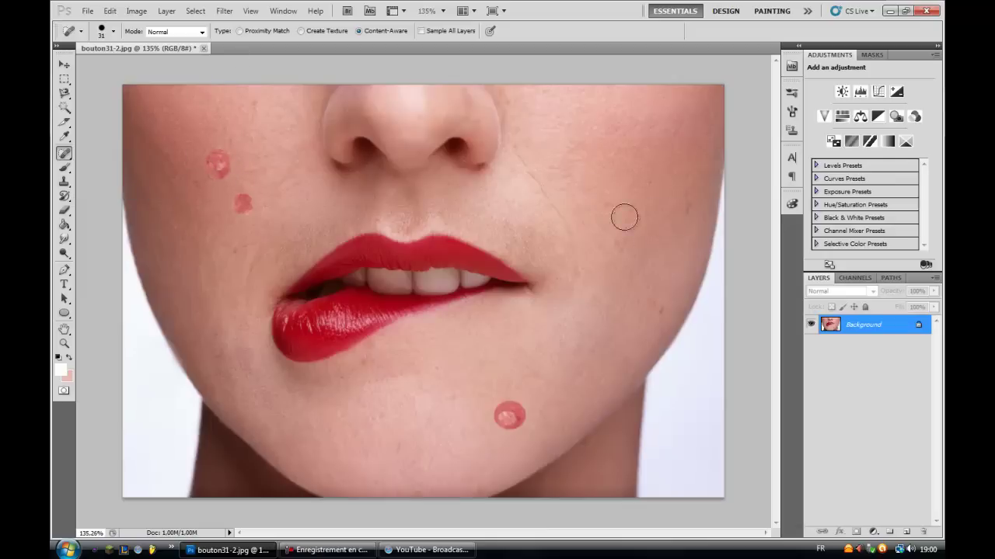
click(114, 31)
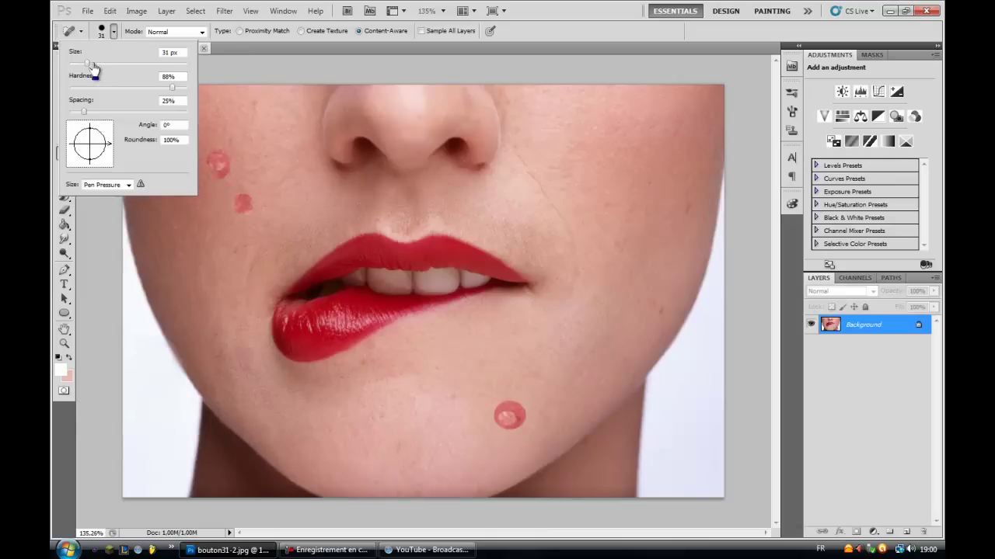
click(243, 59)
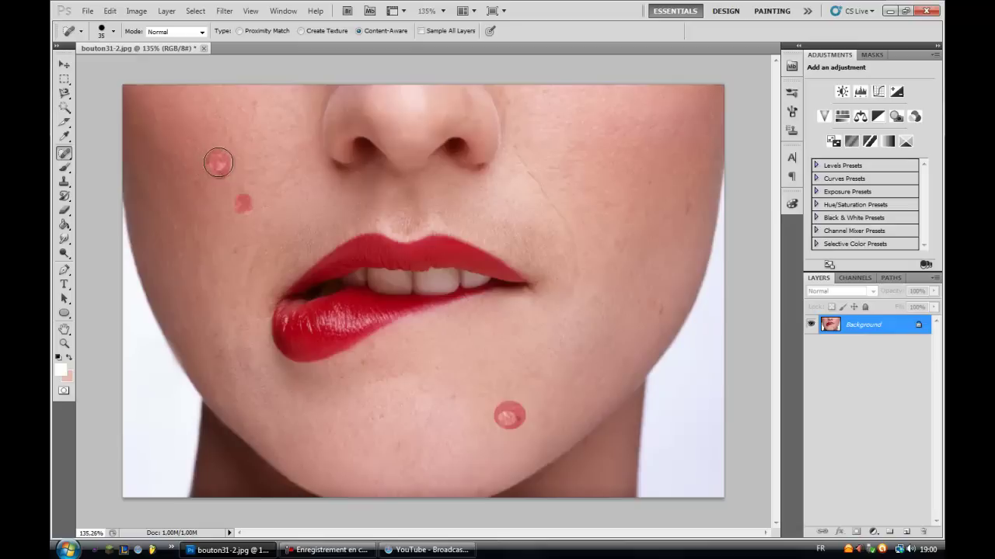
click(218, 164)
click(219, 174)
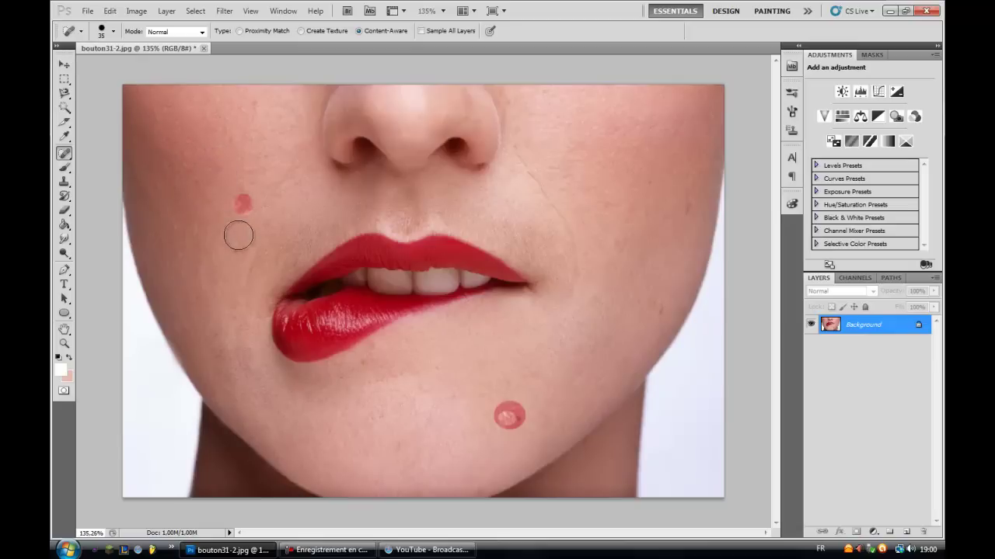
click(242, 203)
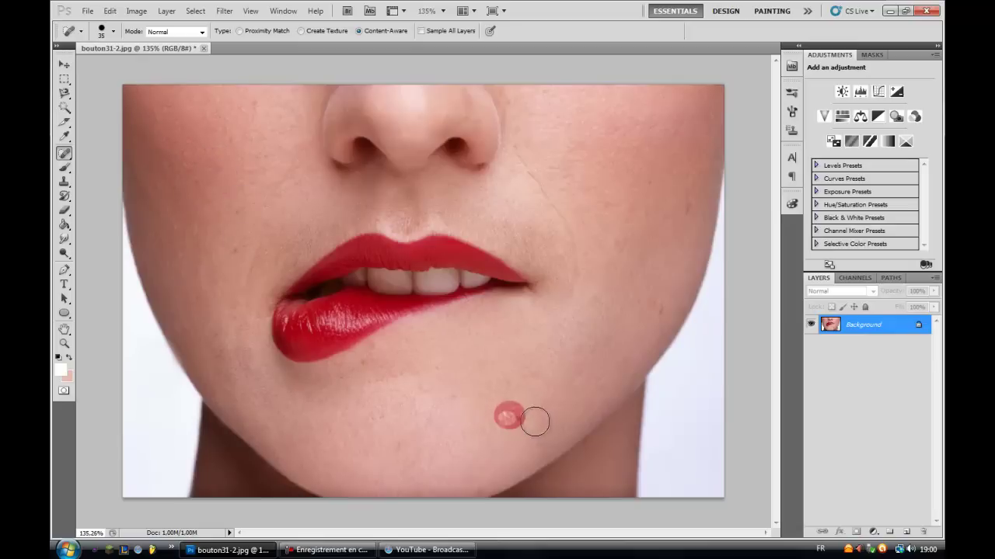
drag(510, 410, 507, 413)
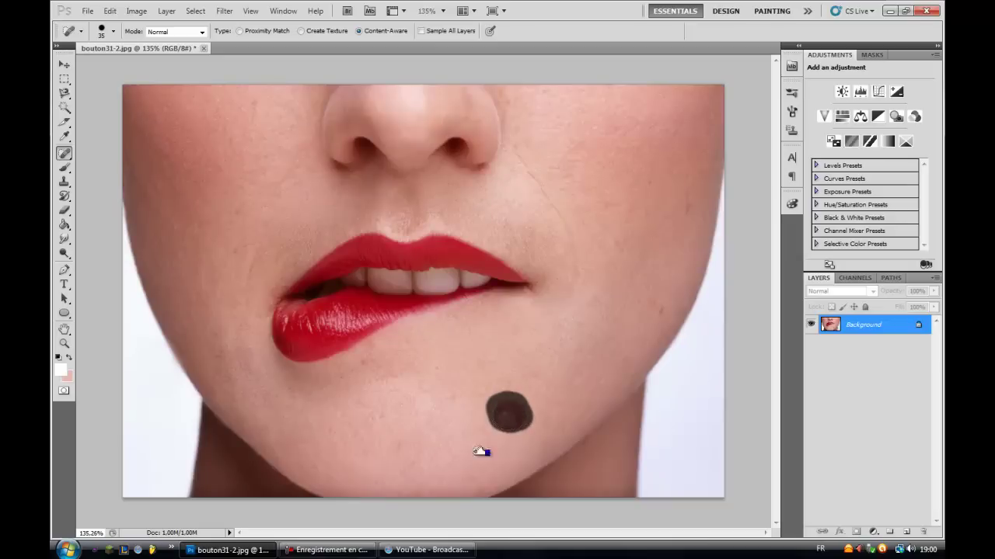
- Remove the remaining small dark marks on both cheeks and the chin with the Spot Healing Brush
click(660, 314)
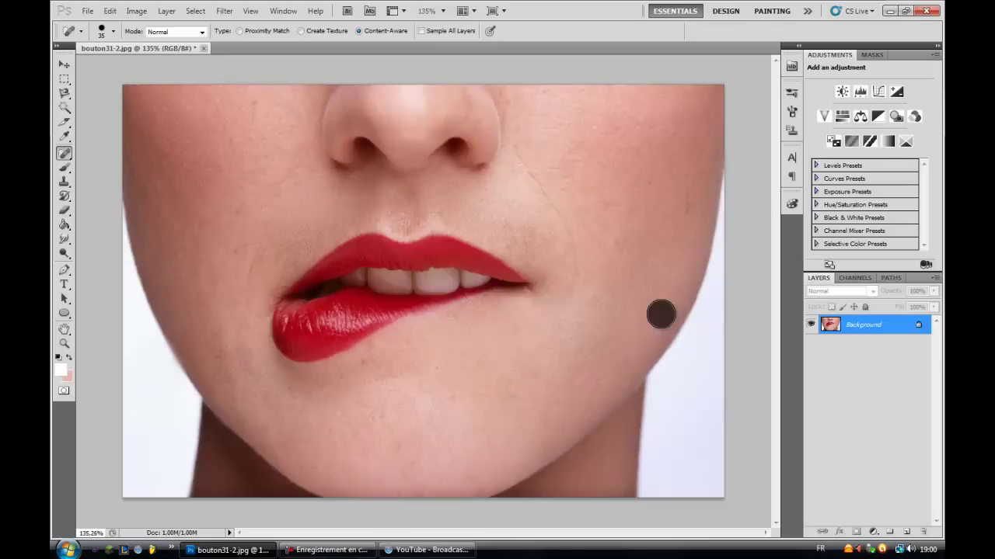
click(691, 206)
click(687, 177)
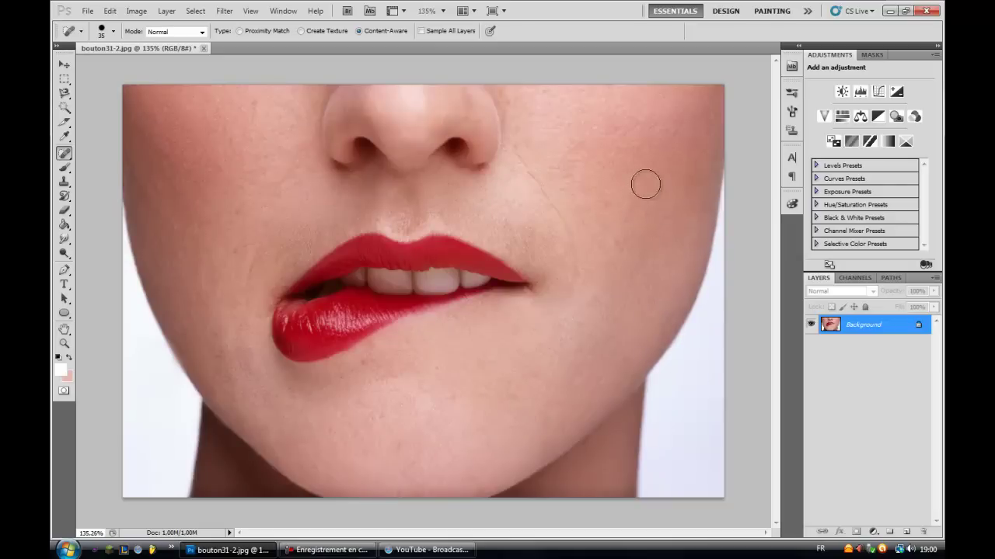
click(620, 204)
click(238, 219)
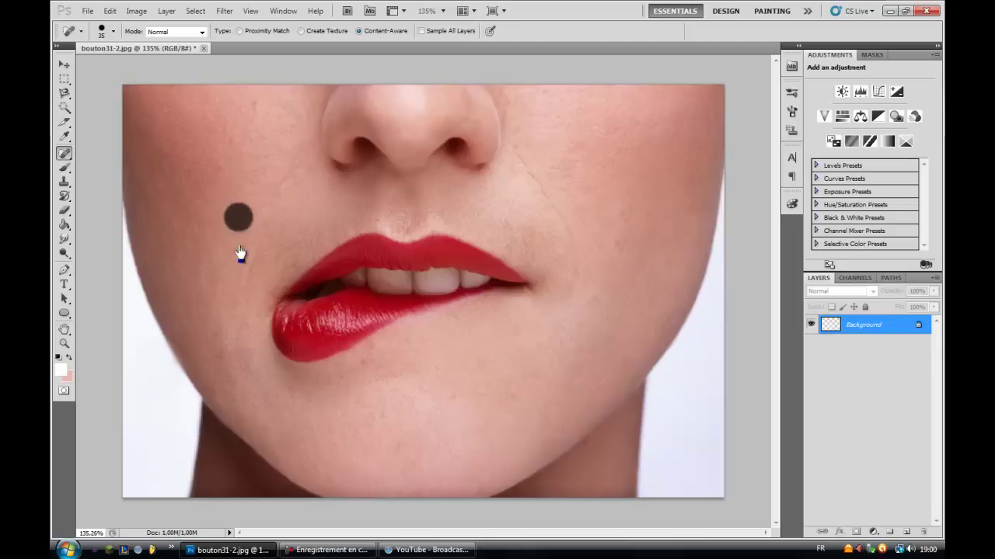
click(254, 102)
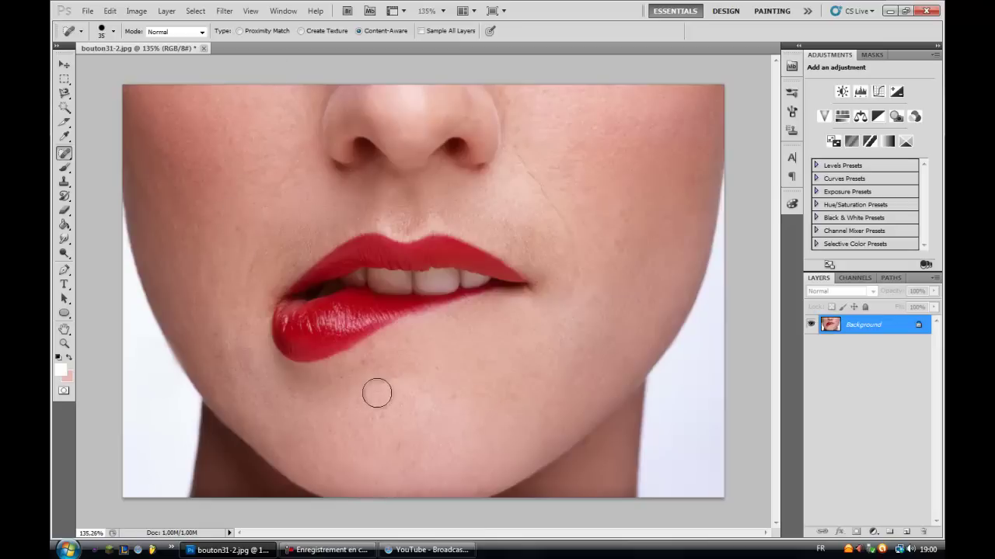
click(366, 367)
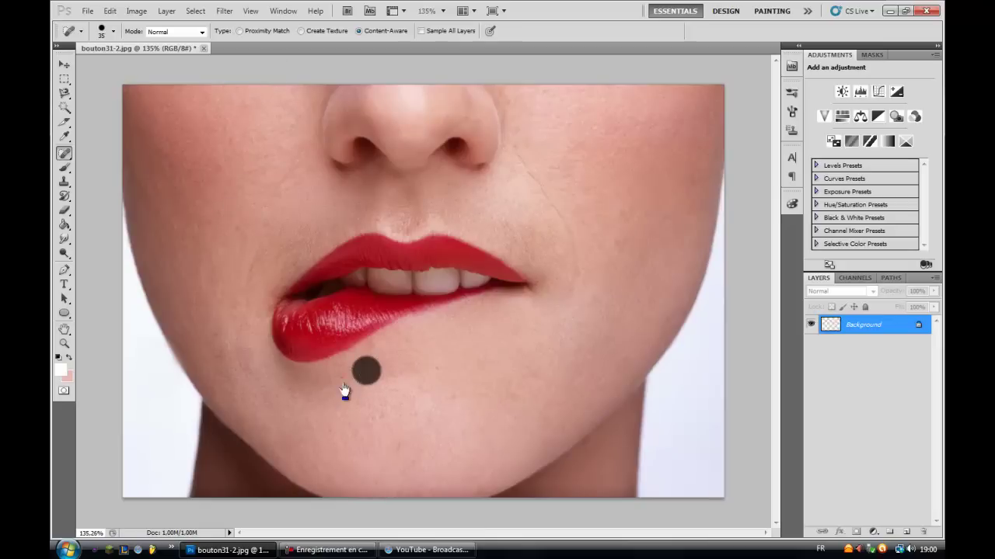
click(390, 411)
click(513, 403)
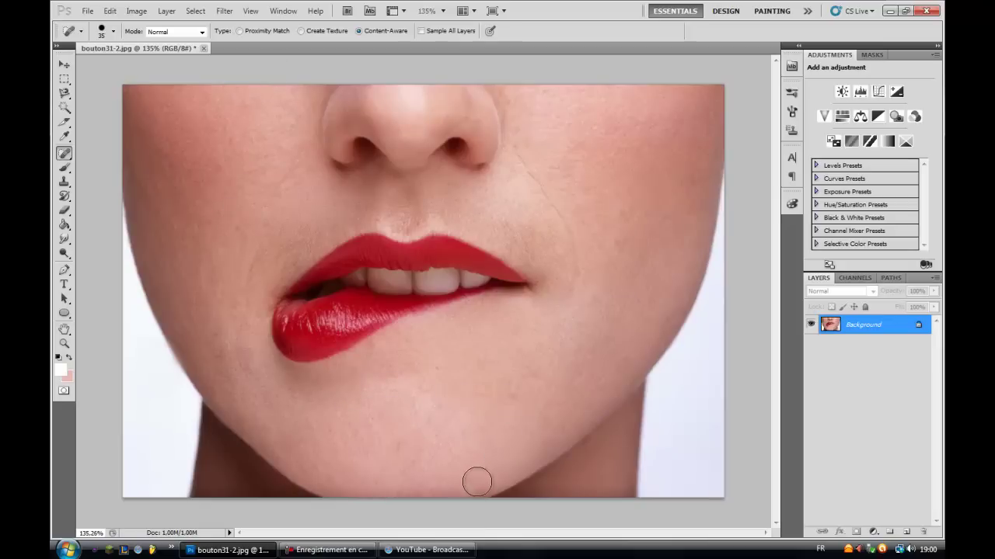
click(65, 153)
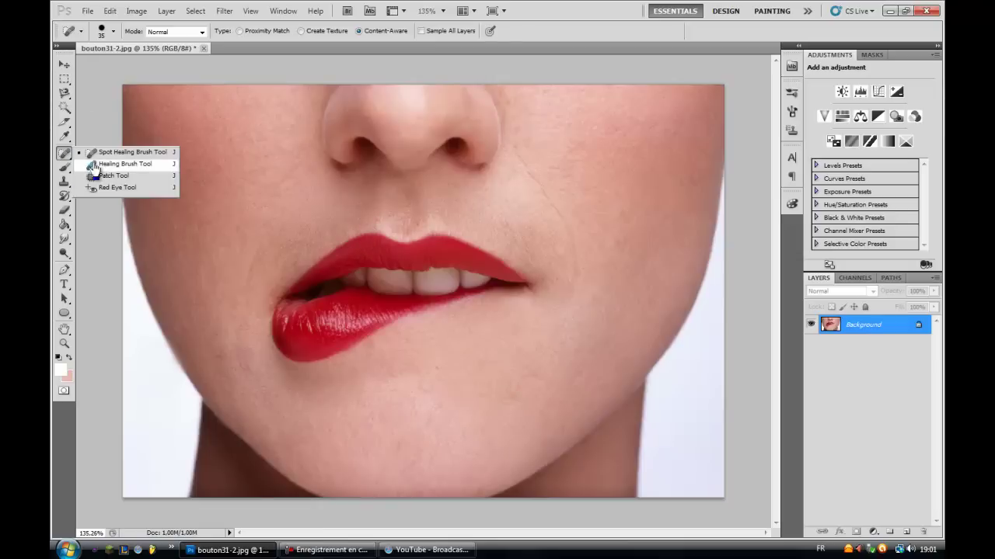
click(117, 164)
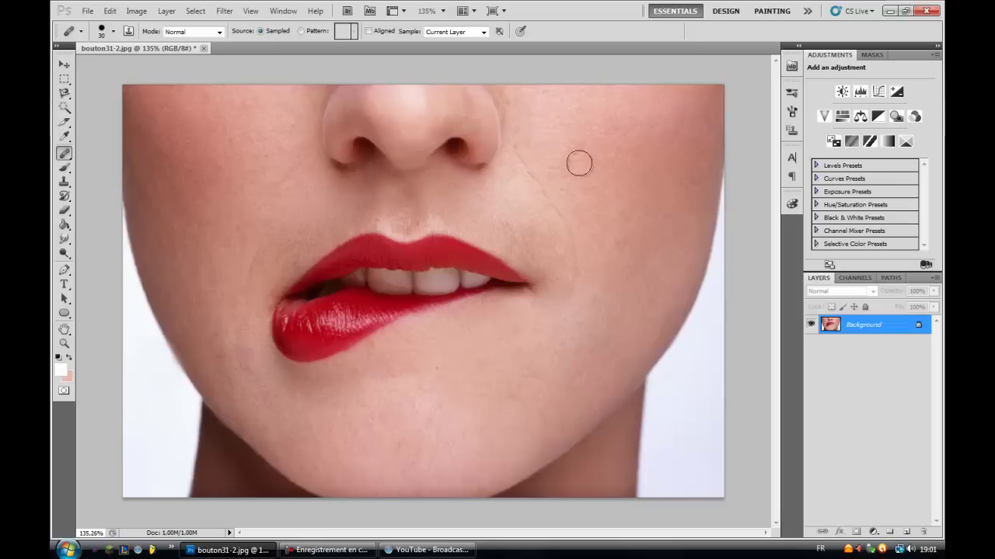
click(65, 154)
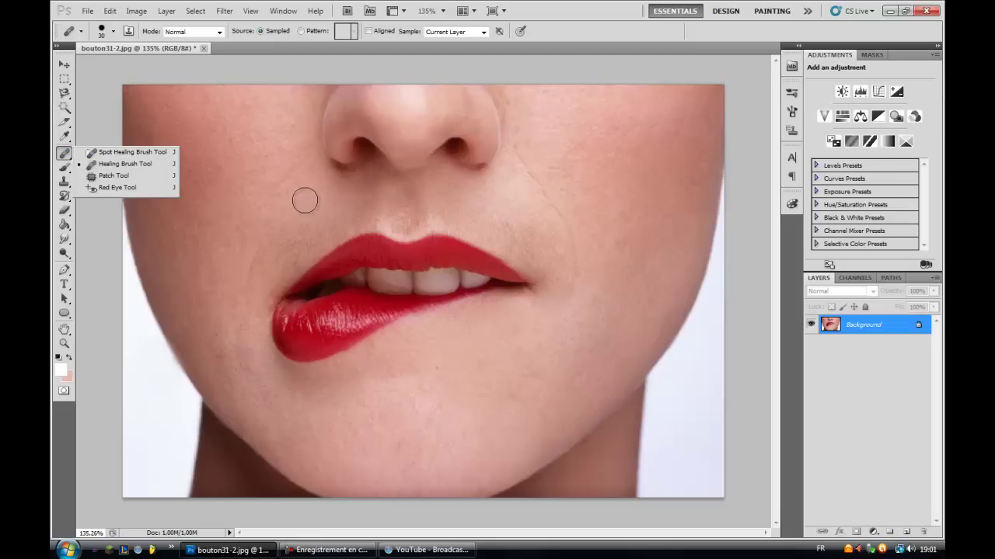
click(296, 62)
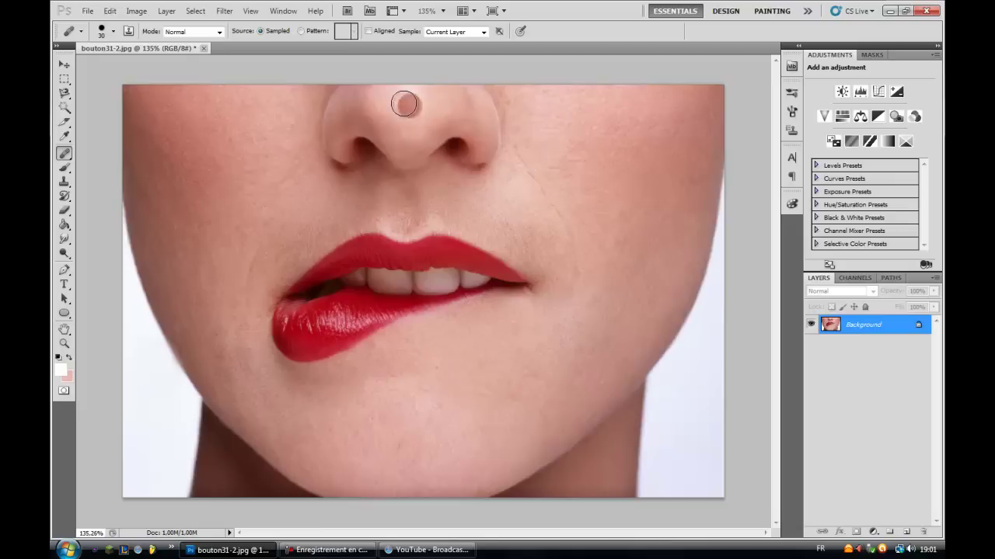
right_click(65, 153)
click(109, 152)
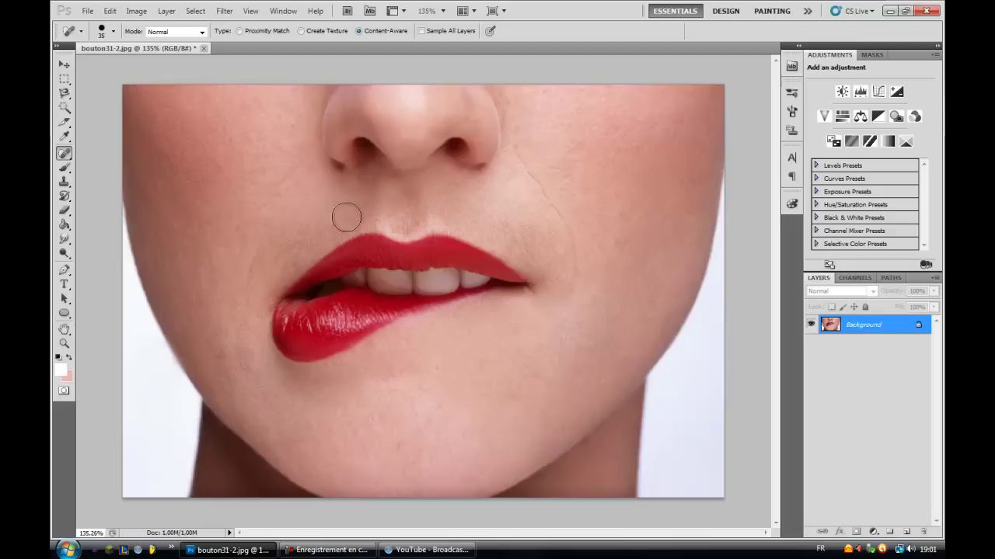
- Inspect the edge of the lower lip up close and undo the last spot healing stroke there
key(ctrl+z)
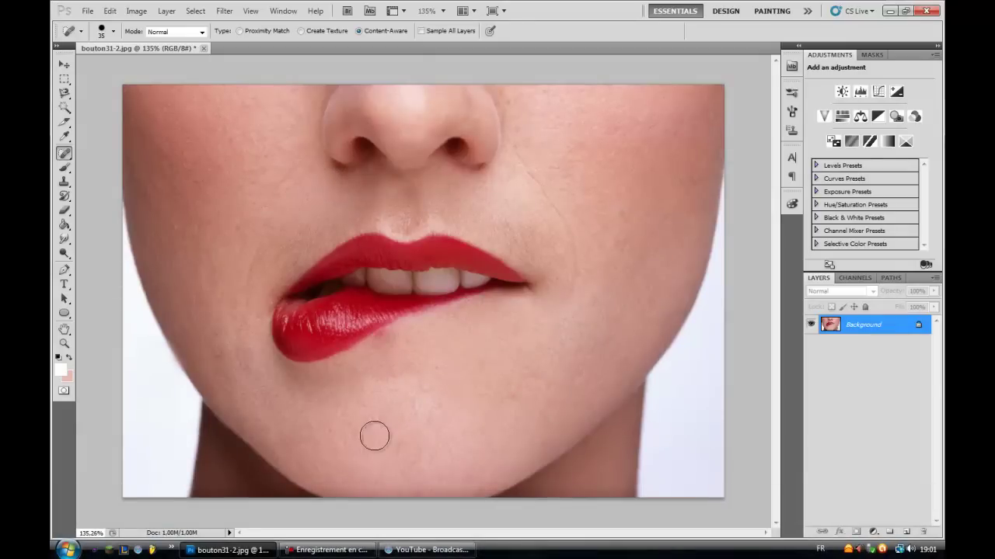
click(64, 342)
drag(394, 350, 400, 324)
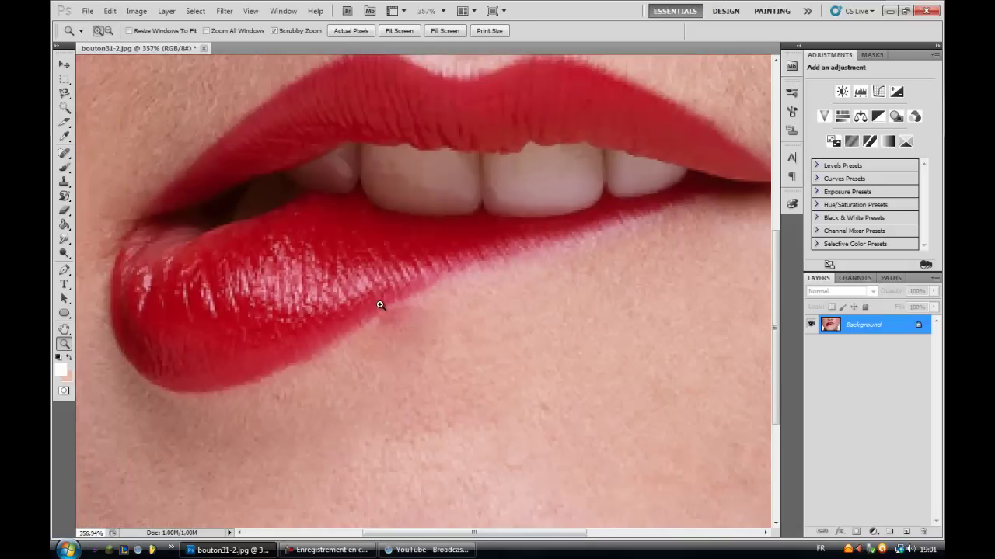
key(ctrl+z)
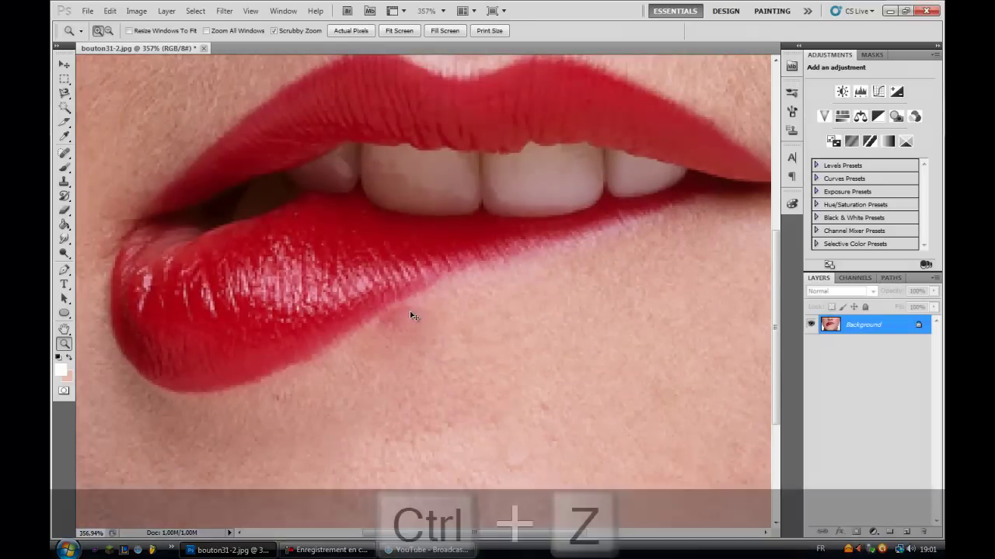
drag(231, 234, 179, 226)
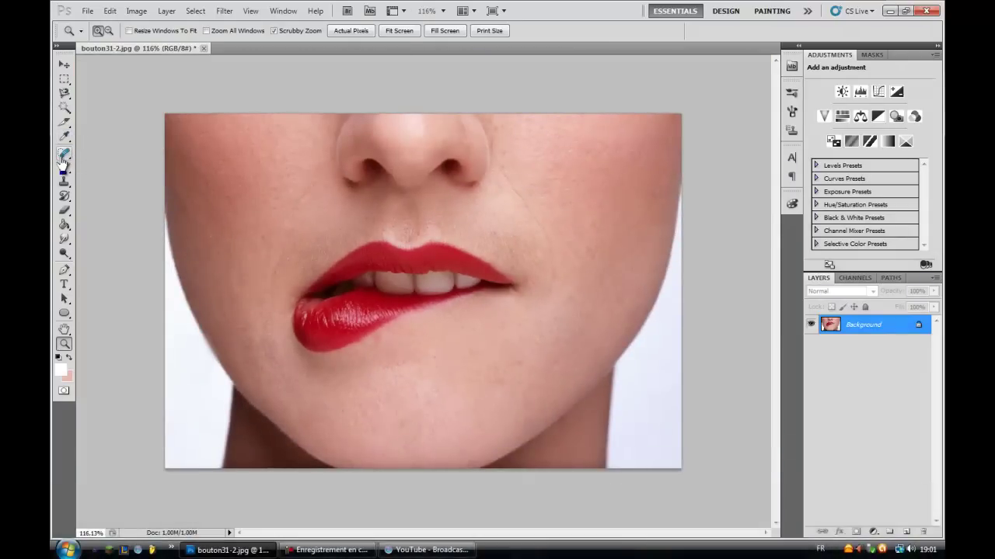
- Heal the skin just below the lower lip with the Healing Brush, using clean skin sampled beside it
drag(68, 153, 109, 164)
click(64, 344)
drag(413, 333, 466, 311)
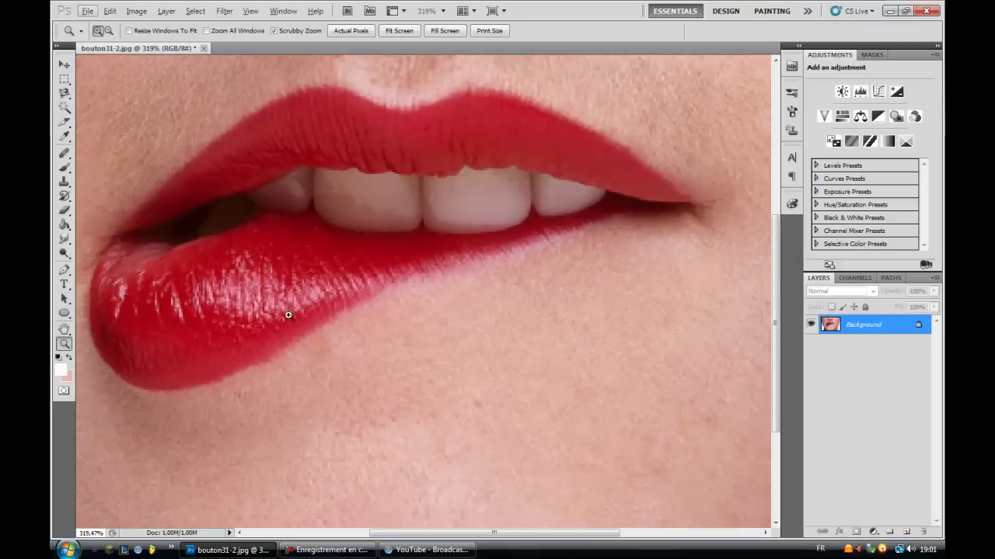
click(66, 154)
drag(65, 154, 67, 156)
click(390, 348)
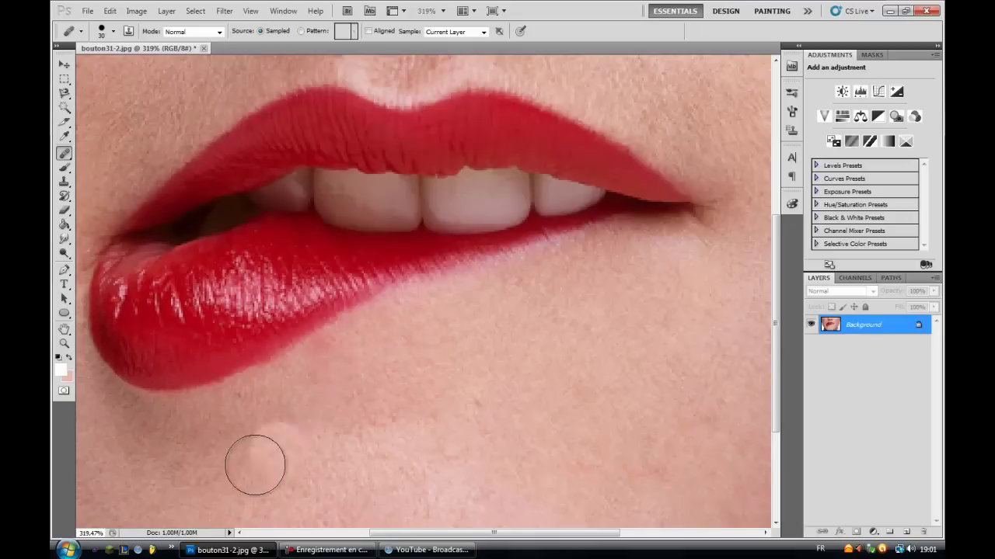
alt+click(415, 332)
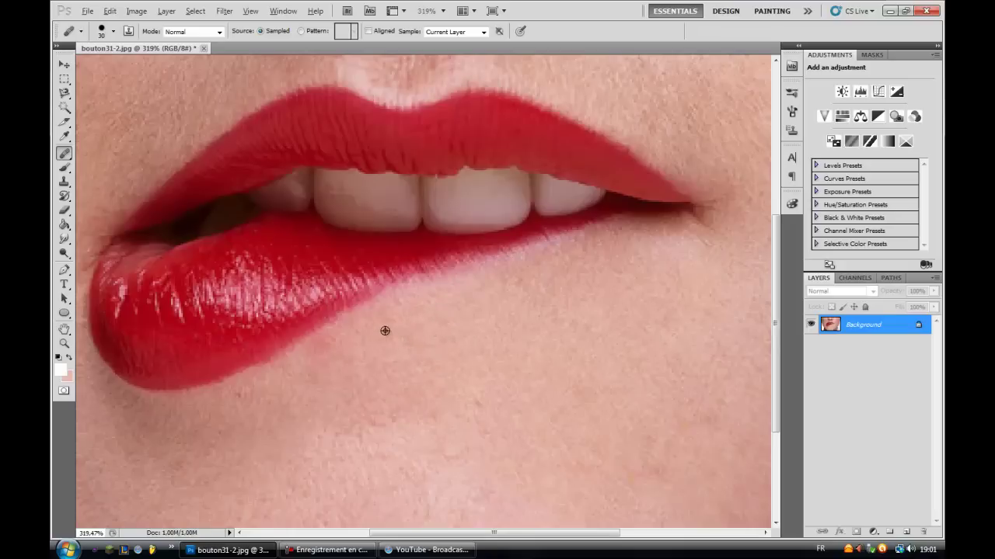
click(331, 359)
- Select the whole mouth by tracing the outer contour of the lips with the Magnetic Lasso
click(64, 345)
right_click(326, 342)
click(340, 347)
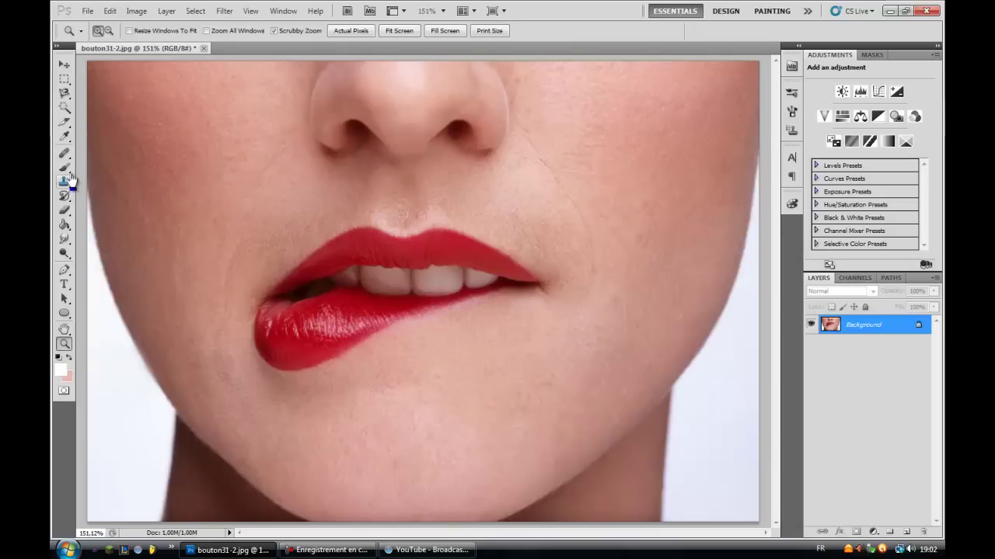
click(64, 93)
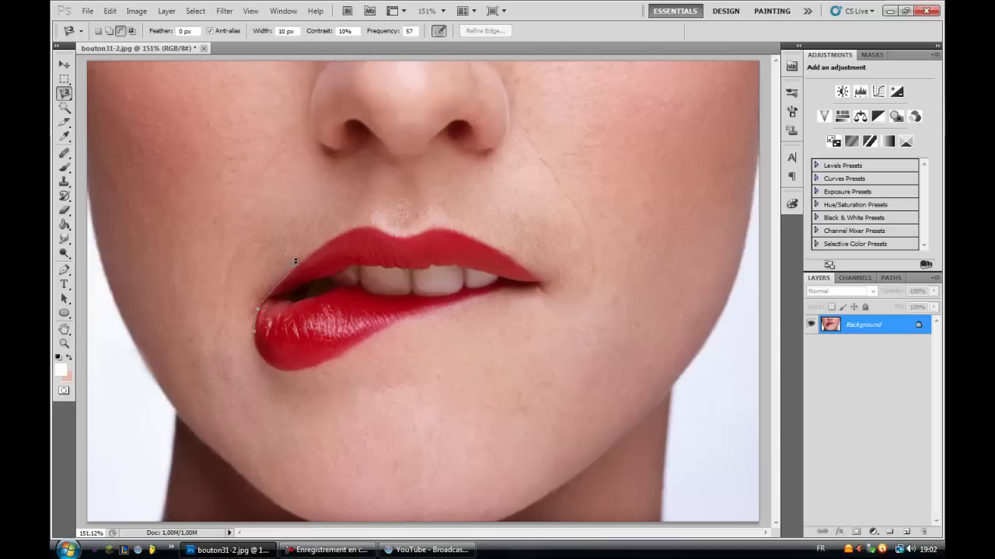
click(65, 93)
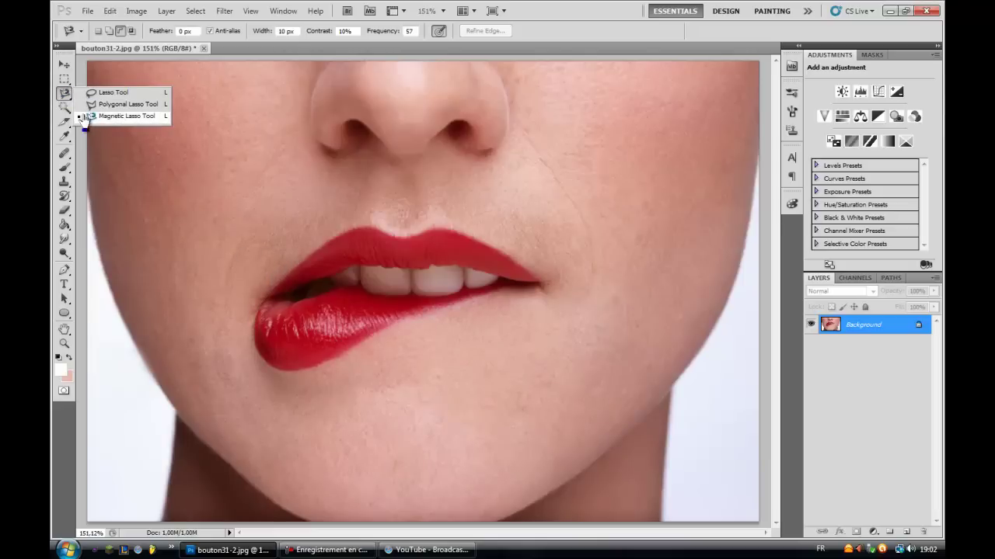
click(85, 110)
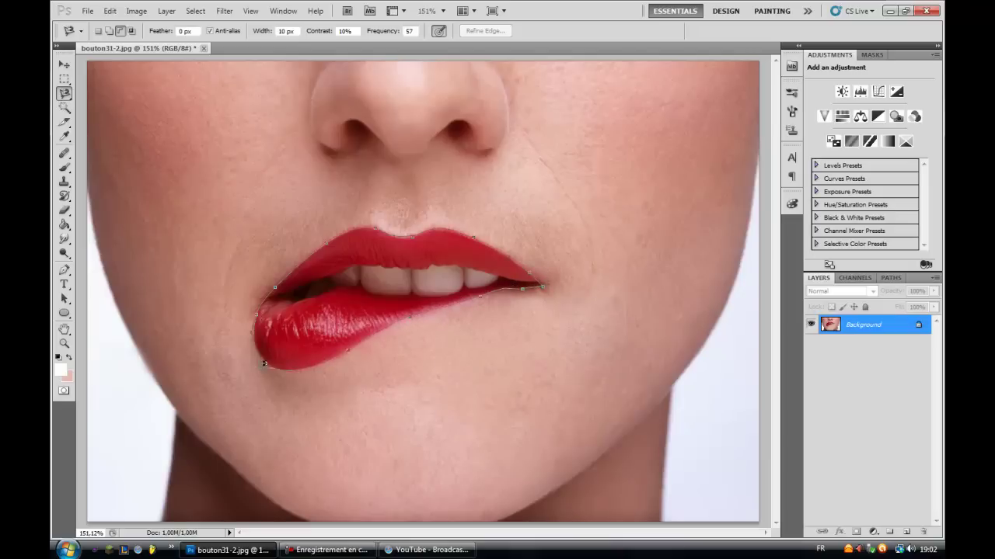
click(256, 328)
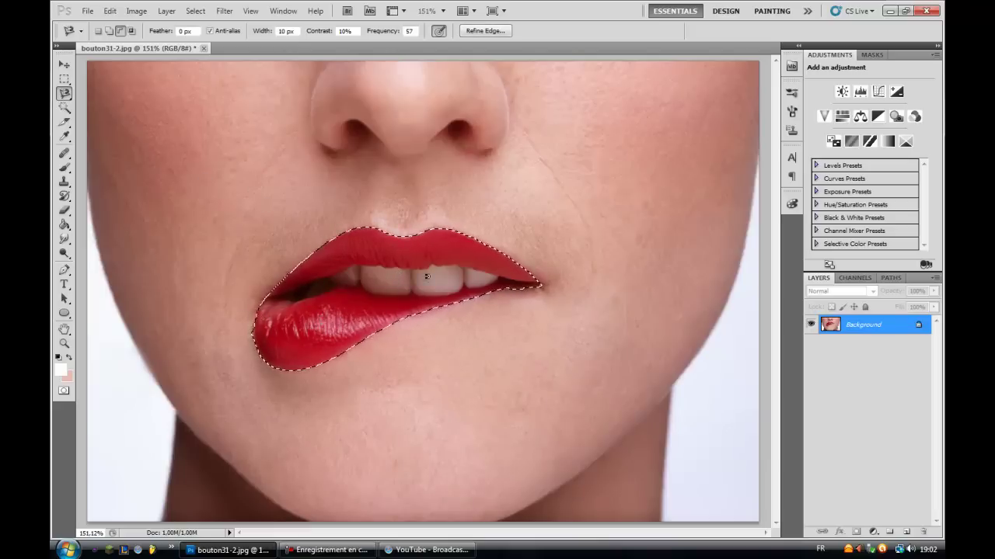
- Invert the mouth selection so that everything around the lips is selected instead
key(ctrl+shift+i)
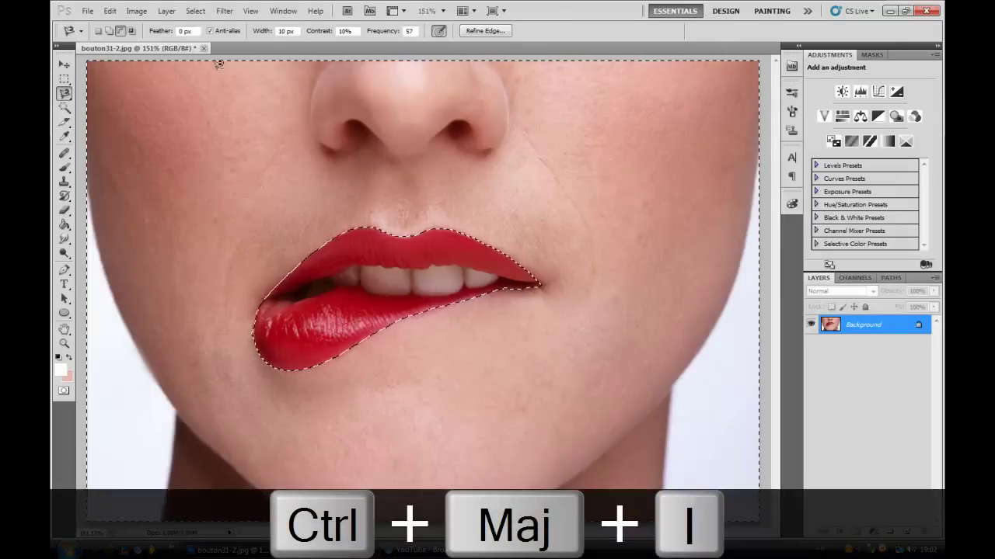
click(196, 11)
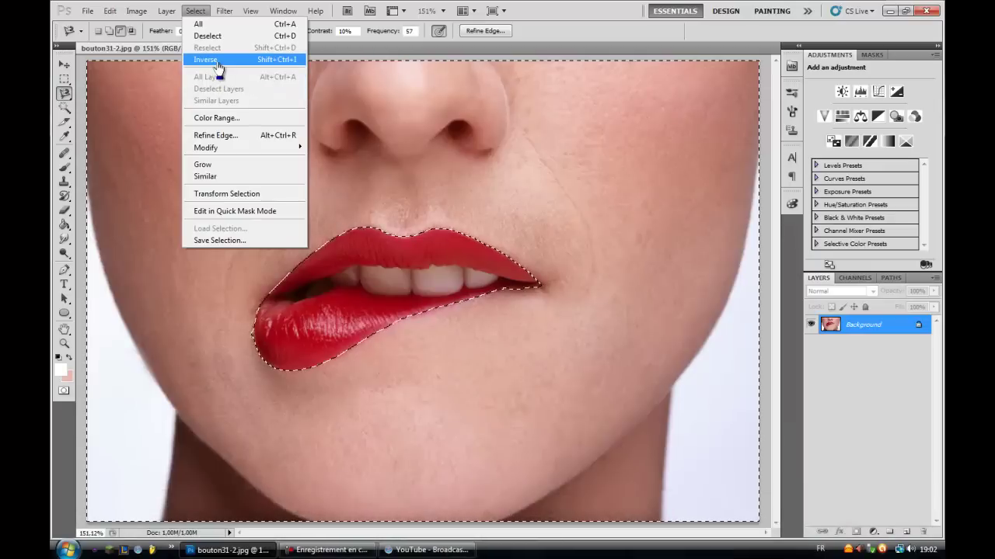
key(Escape)
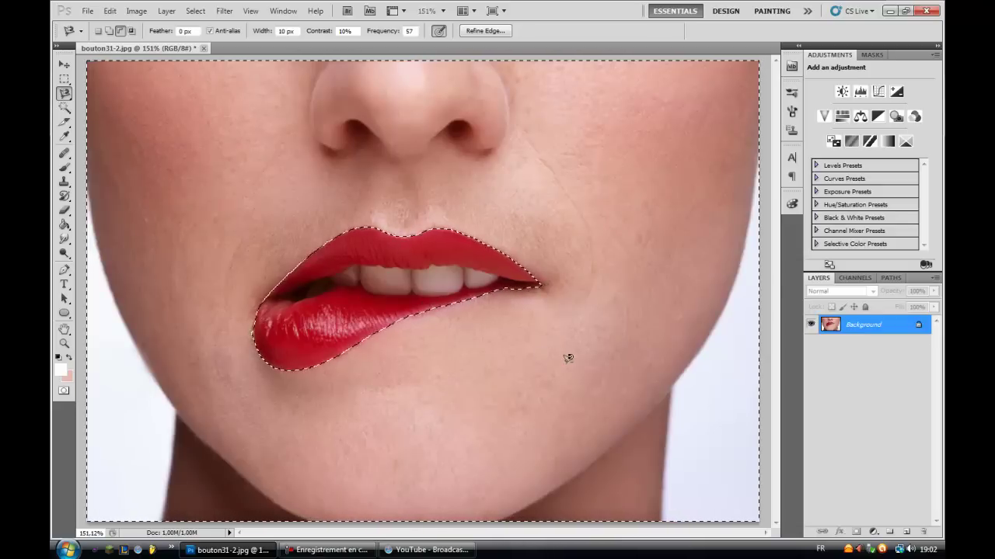
- Copy the selected skin area onto a new layer and check its cut-out by briefly hiding the Background layer
click(64, 63)
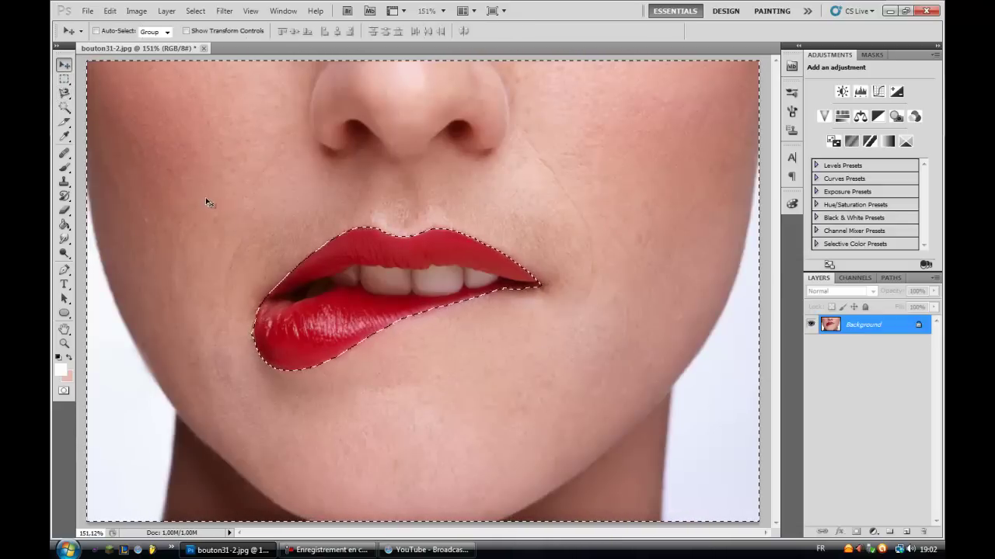
key(ctrl+c)
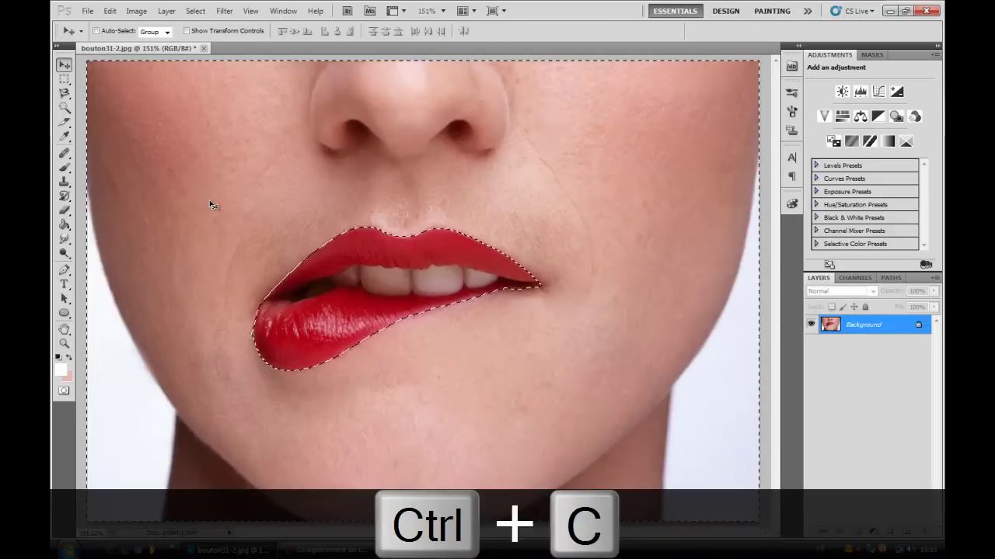
key(ctrl+v)
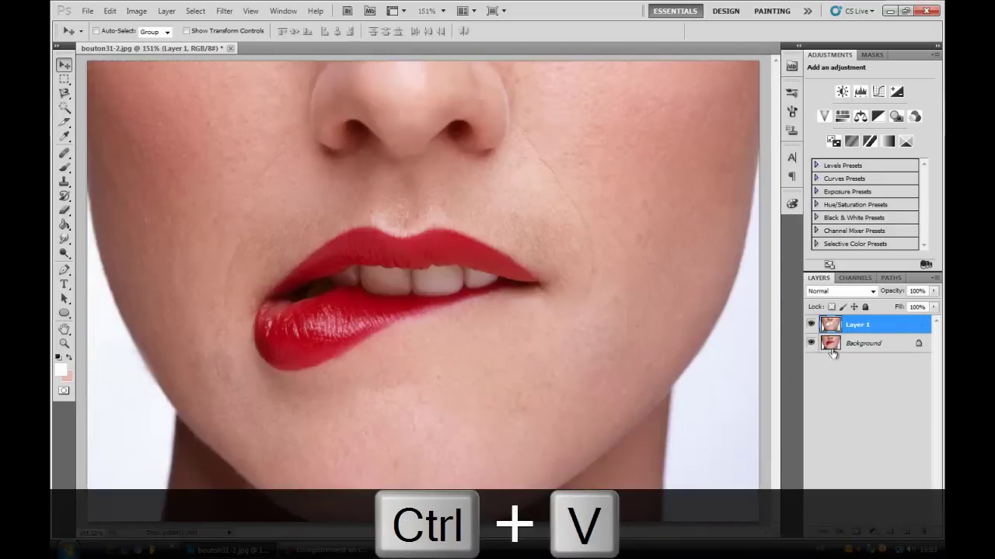
click(813, 347)
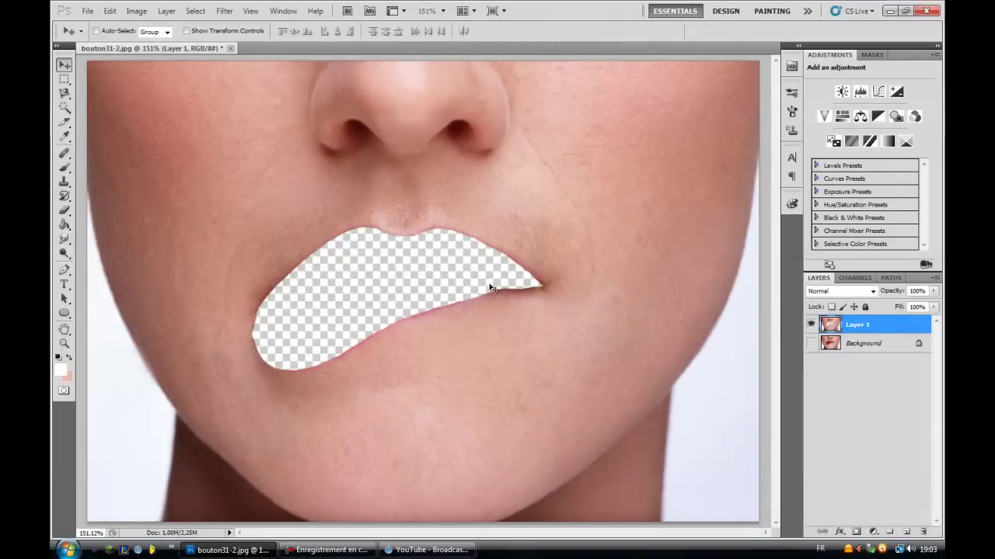
click(812, 346)
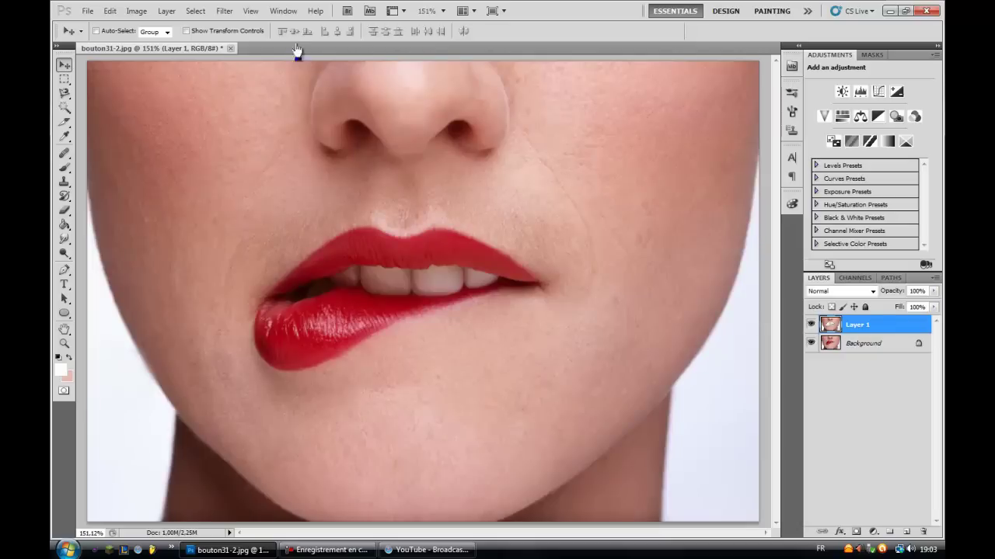
- Apply a light Gaussian Blur to the pasted skin layer to smooth the skin
click(224, 11)
mouse_move(233, 125)
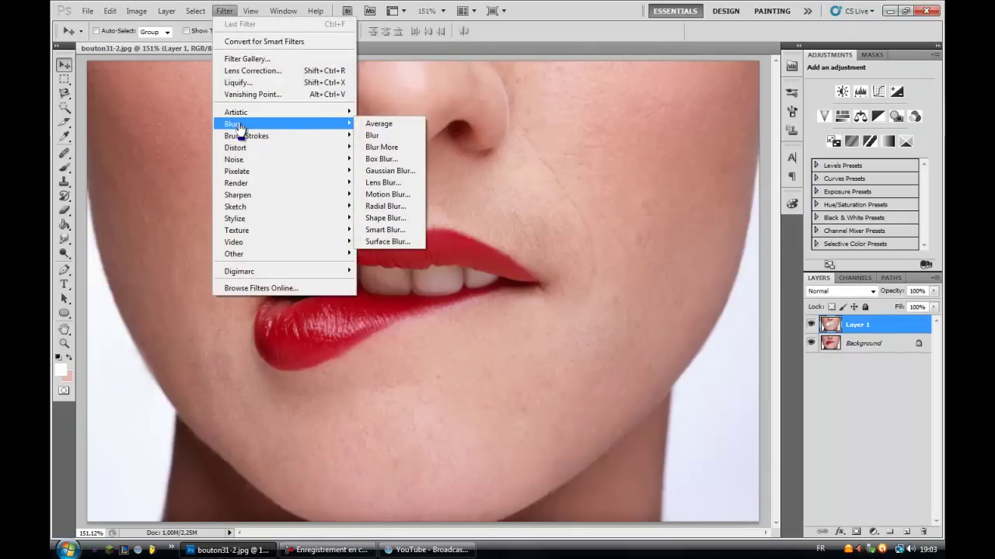
click(390, 172)
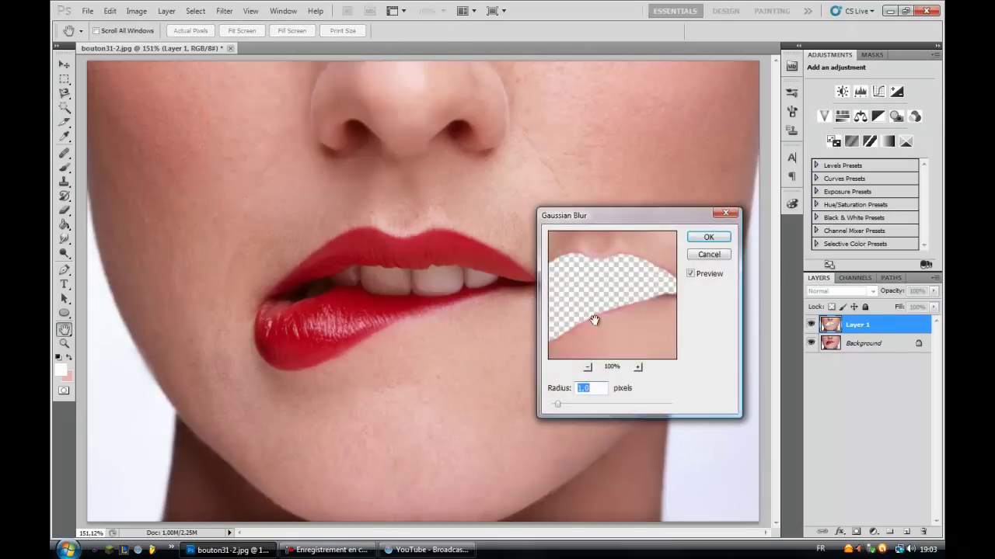
drag(556, 404, 559, 414)
click(707, 237)
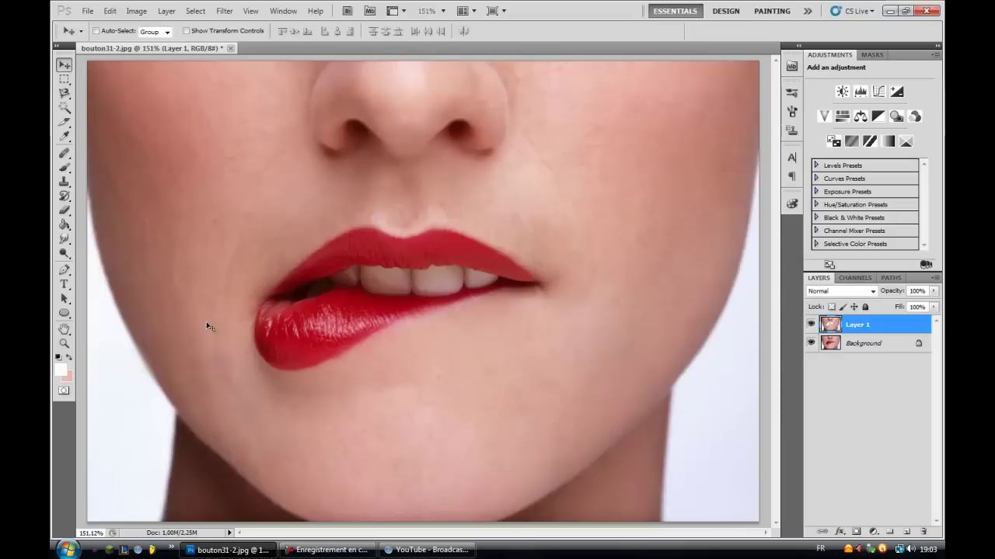
drag(222, 196, 228, 196)
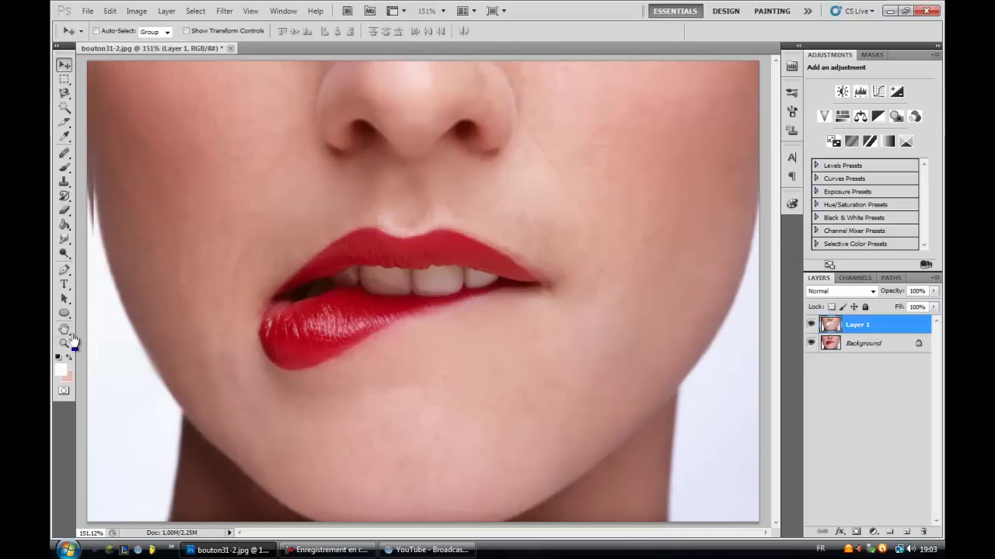
click(64, 343)
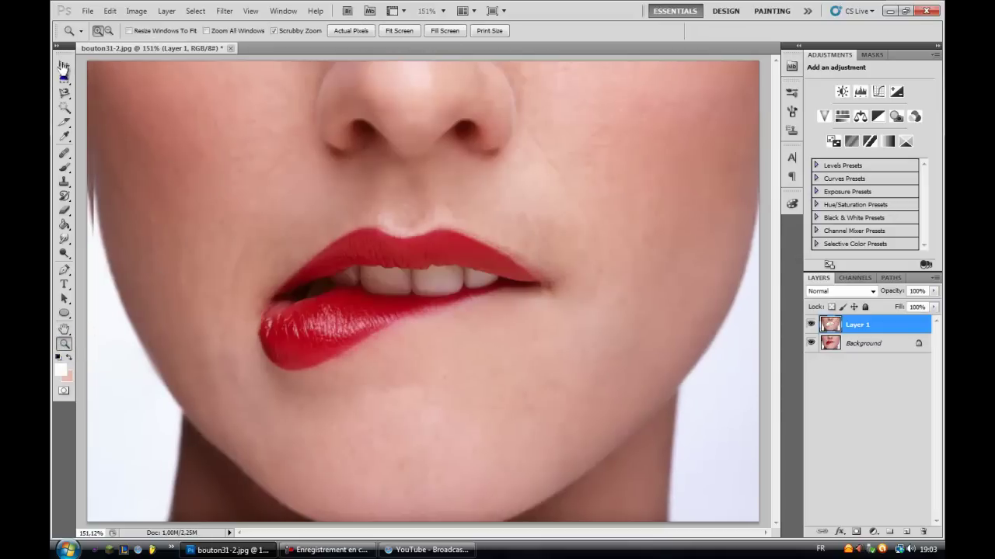
key(ctrl+z)
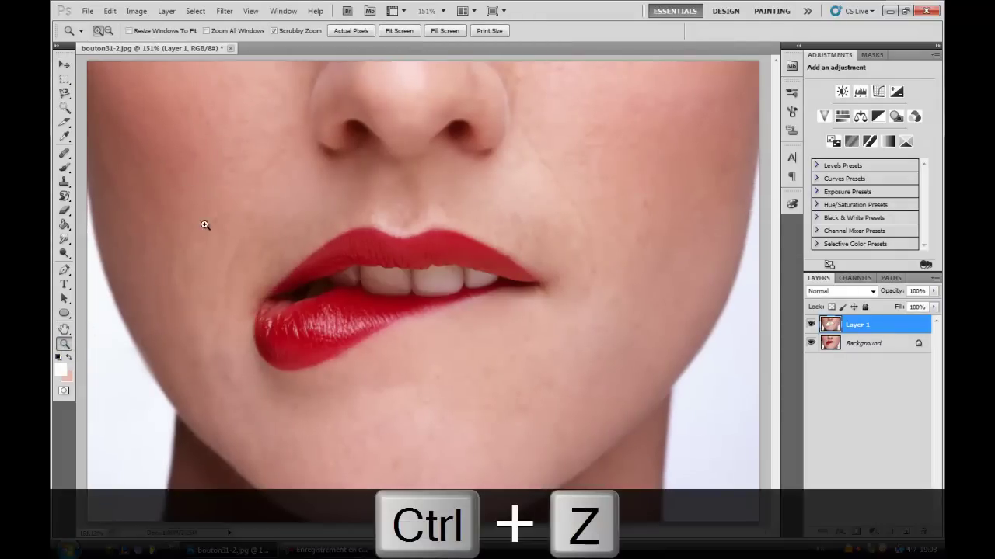
- Compare the blurred skin with the unblurred photo by toggling Layer 1's visibility, both up close and at full view
drag(204, 224, 404, 269)
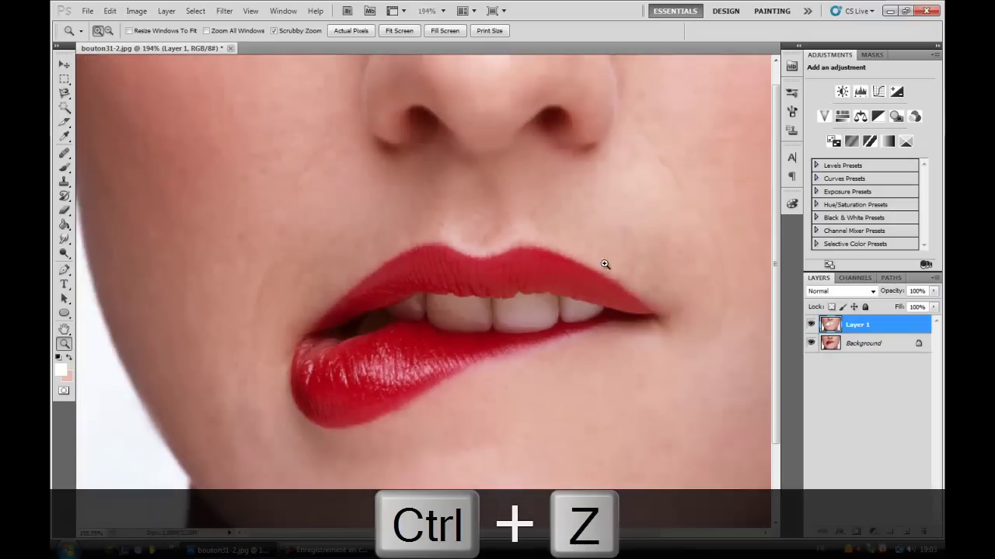
right_click(571, 277)
click(533, 284)
drag(591, 301, 546, 308)
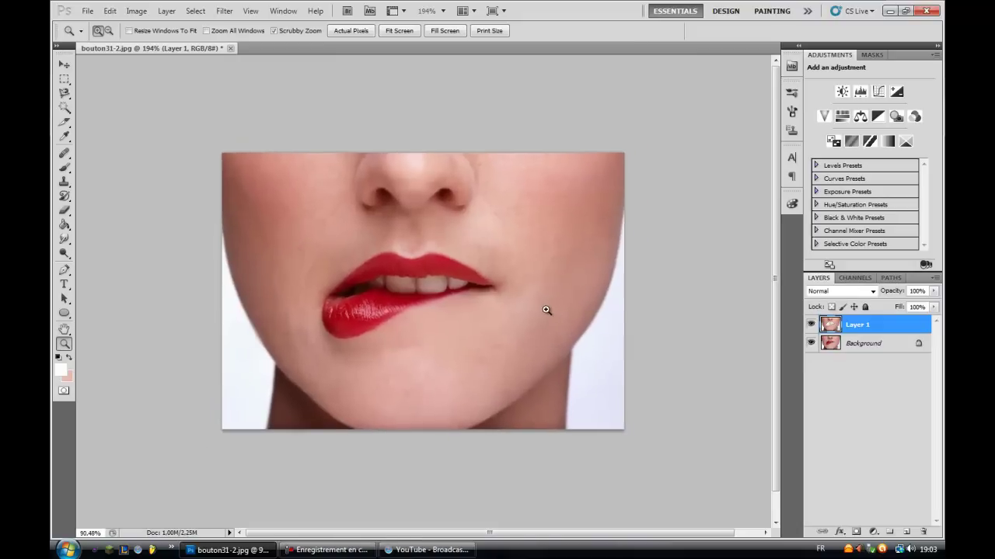
click(810, 327)
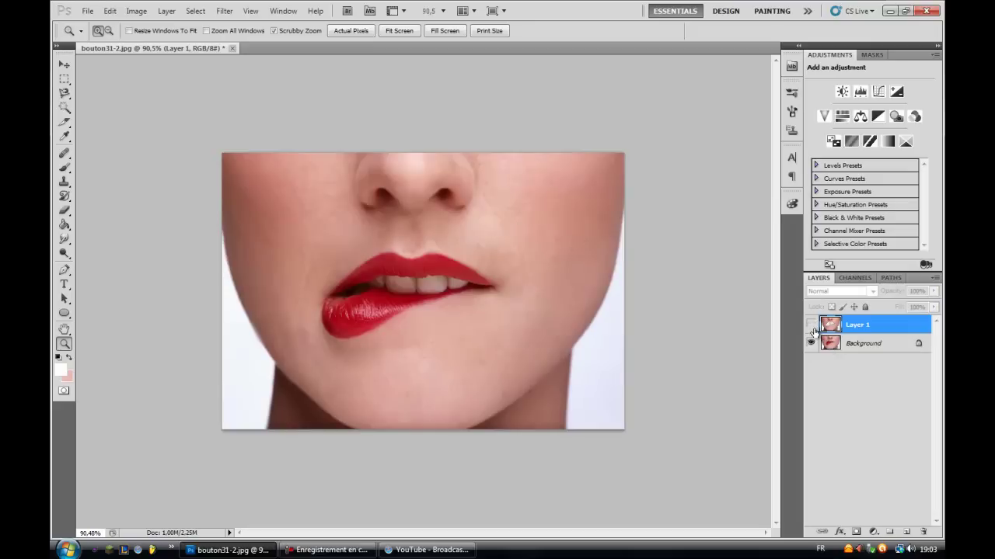
drag(611, 226, 655, 212)
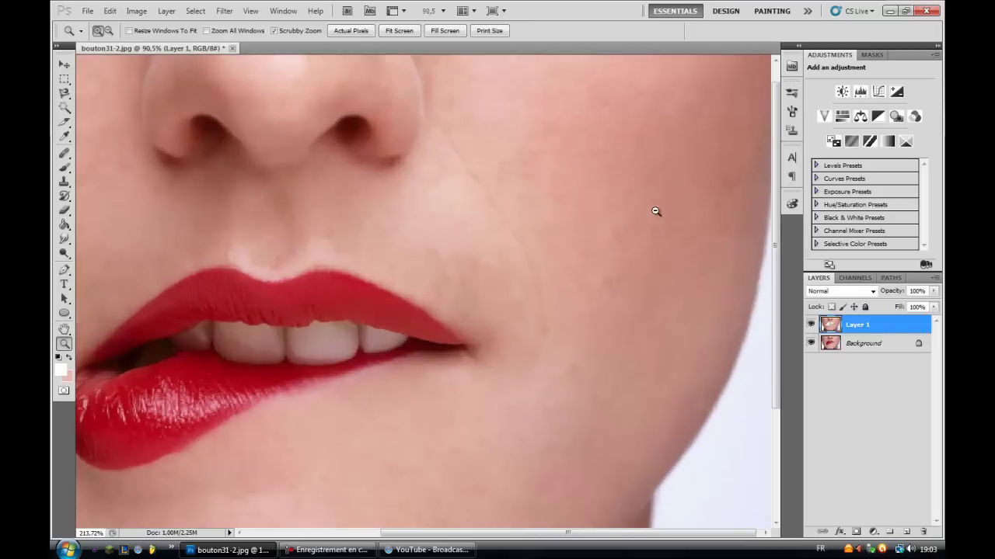
click(812, 325)
click(811, 326)
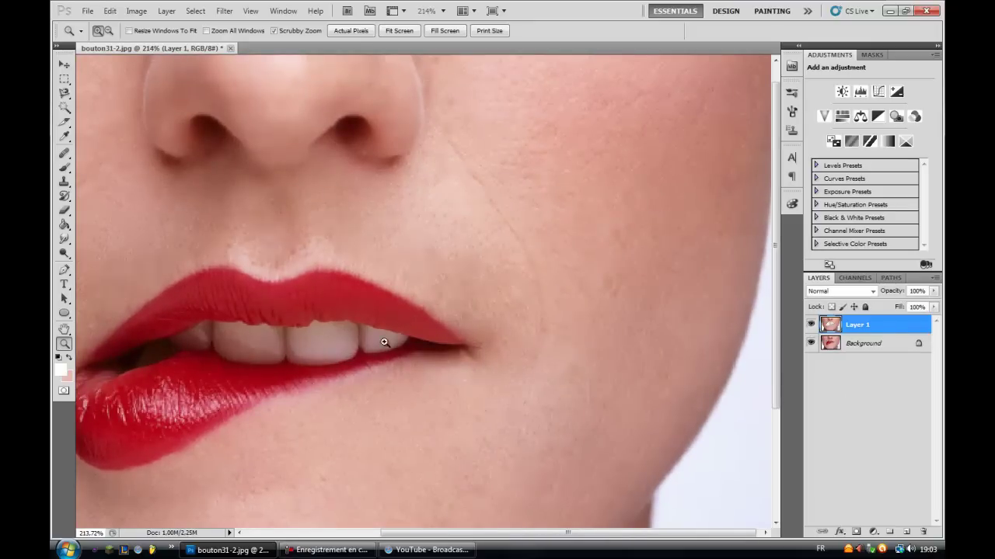
drag(344, 280, 306, 276)
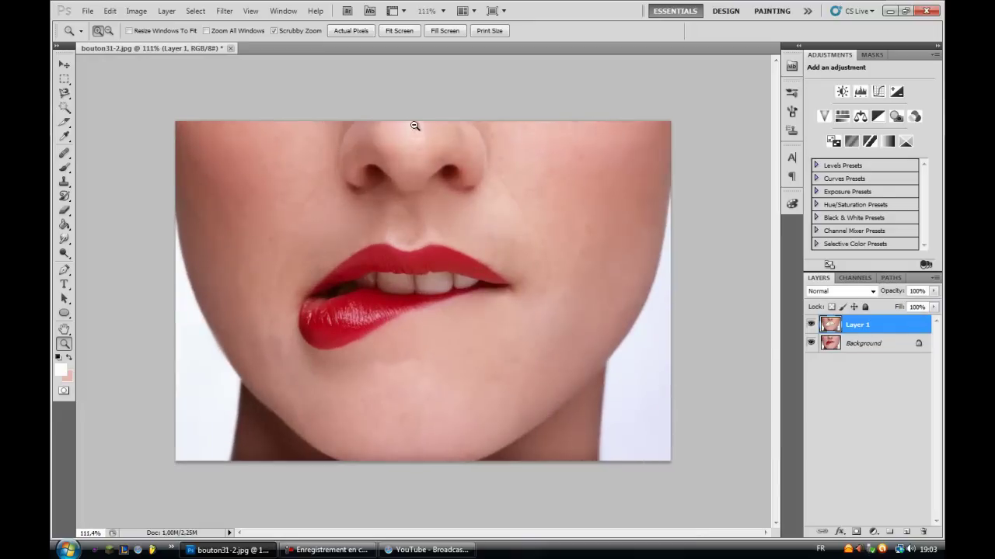
drag(412, 127, 407, 181)
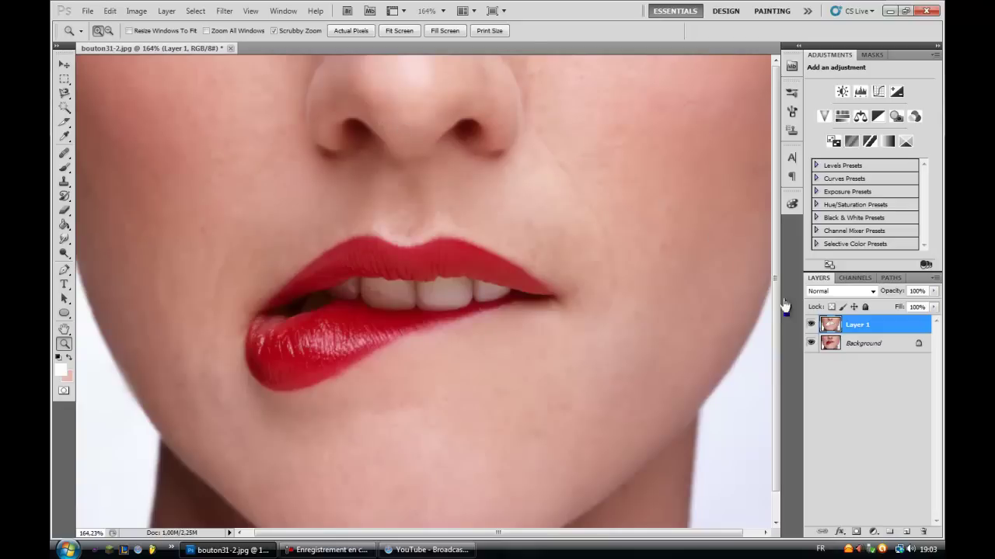
- Sample a skin tone from the side of the nose as foreground color and add an empty layer above Layer 1
click(877, 345)
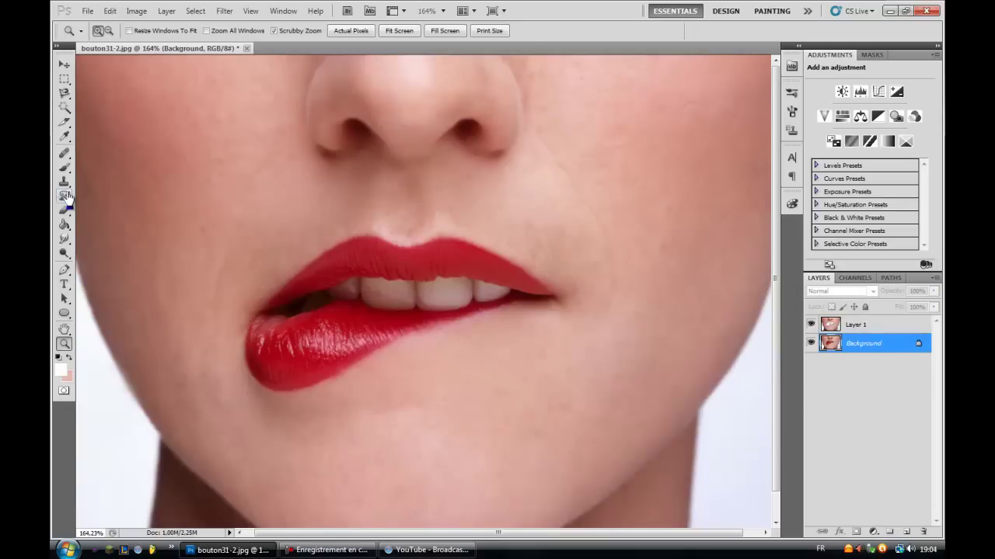
click(65, 136)
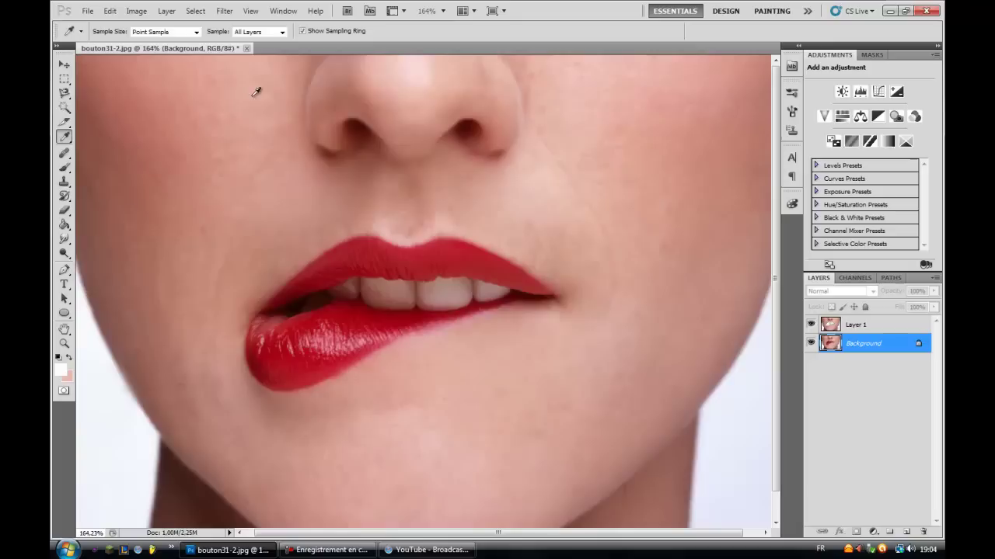
click(356, 67)
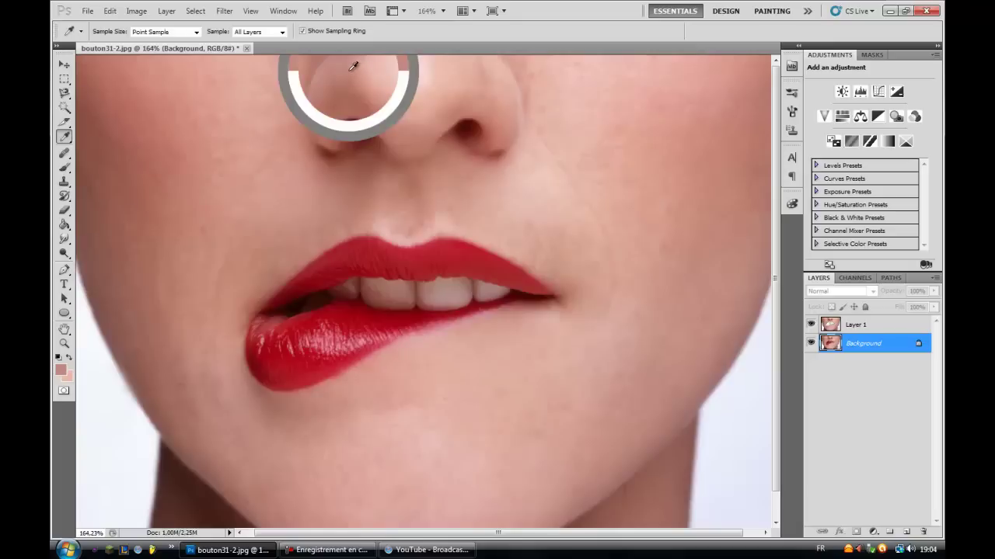
click(904, 528)
drag(855, 352, 860, 324)
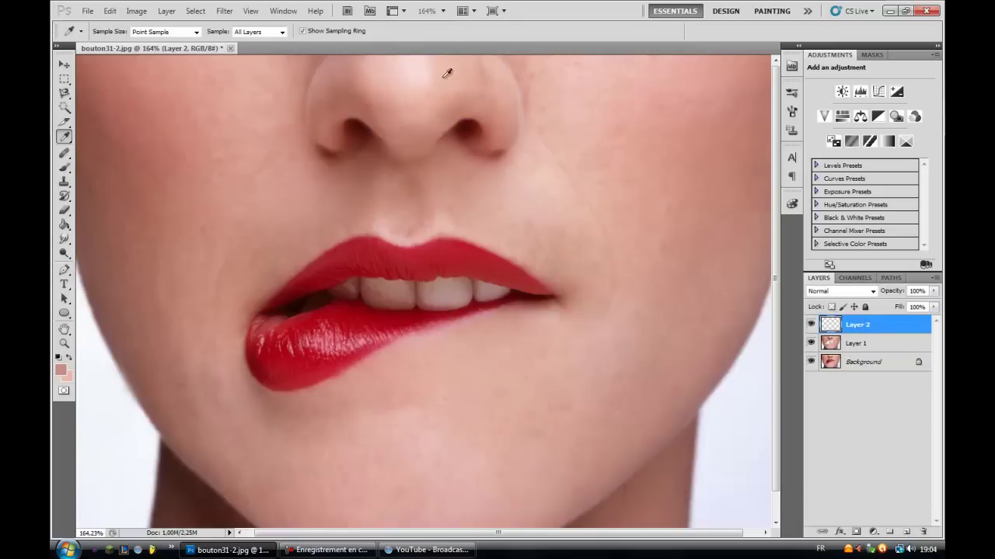
- Paint over the highlight on the tip of the nose on Layer 2 with a 32 px hard brush in the sampled skin tone
click(65, 167)
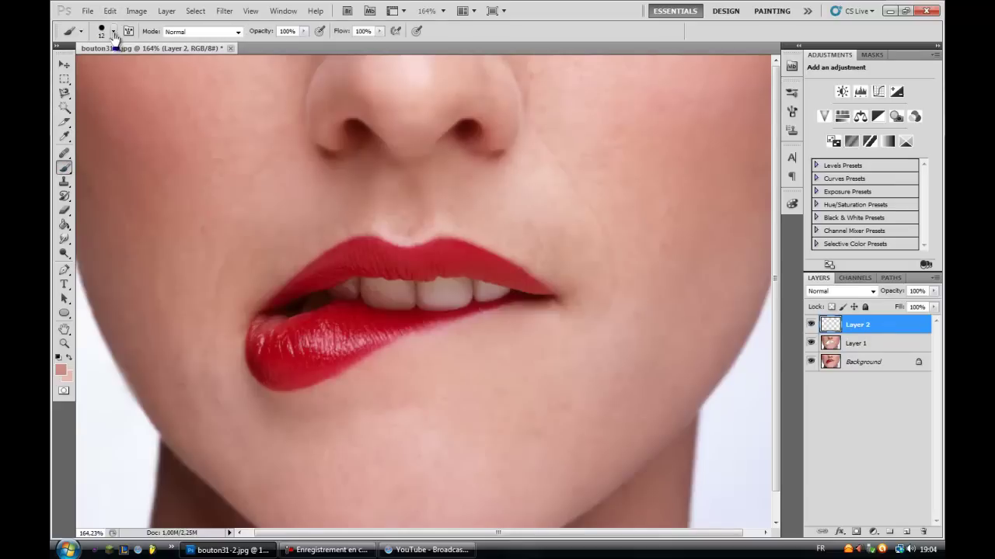
click(113, 33)
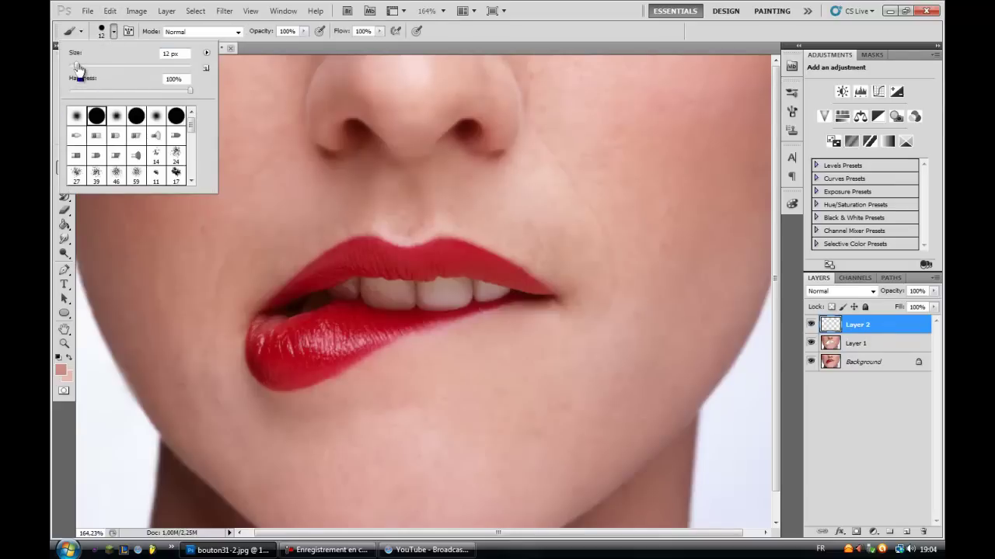
drag(78, 68, 87, 65)
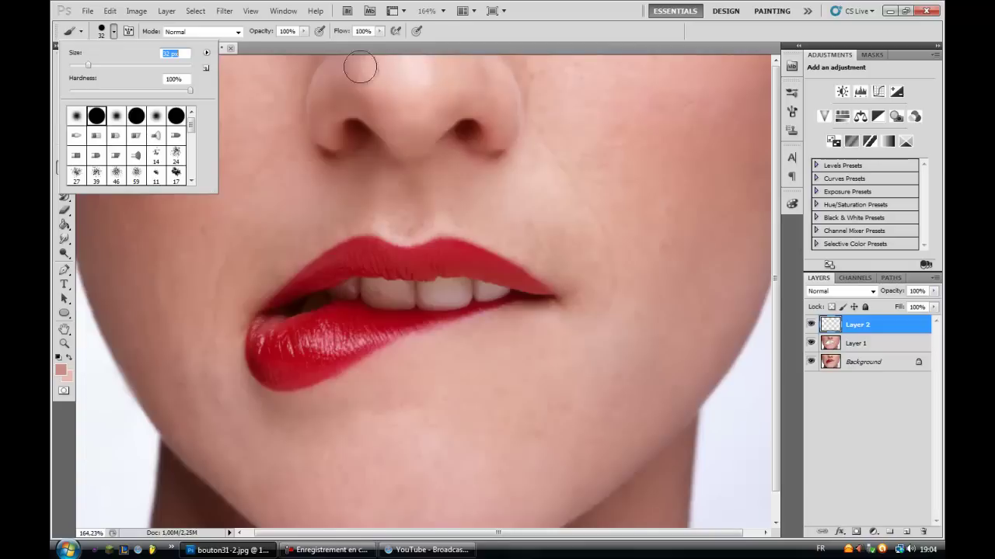
click(413, 75)
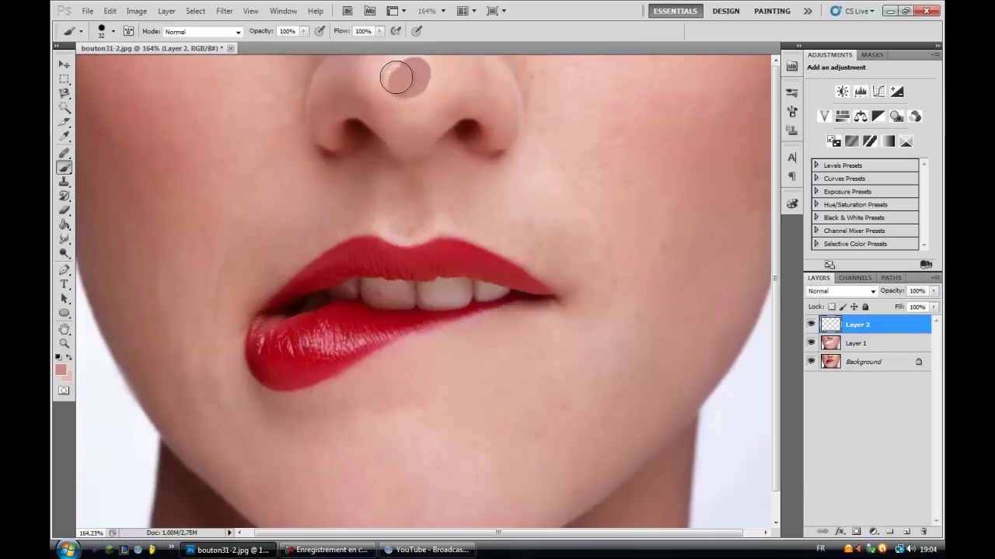
mouse_move(396, 79)
mouse_down()
mouse_move(412, 62)
mouse_move(413, 77)
mouse_move(383, 70)
mouse_move(415, 80)
mouse_up()
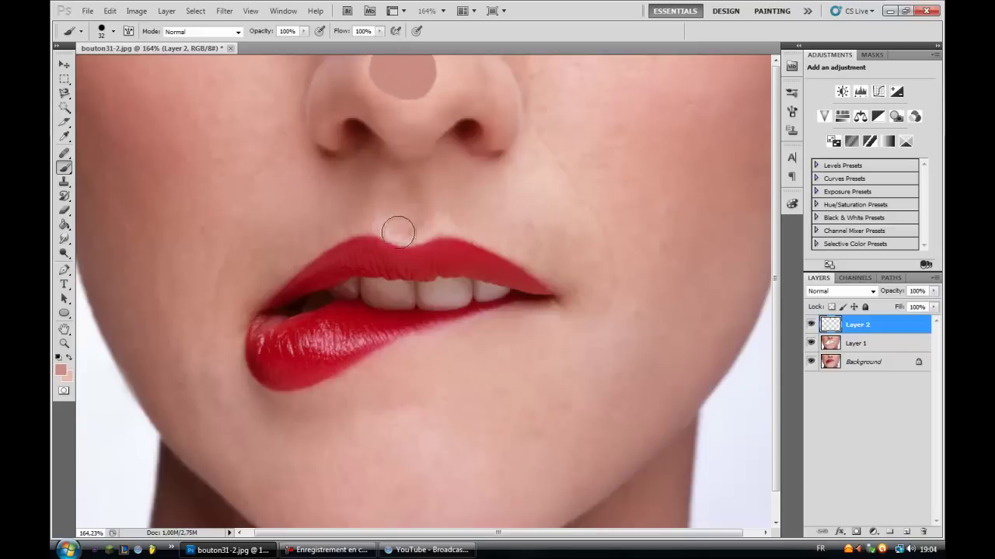
- Reduce the brush size and paint skin tone over the highlight just above the center of the upper lip
click(114, 32)
drag(98, 57, 79, 56)
click(386, 237)
- Lower Layer 2's opacity to 9% and compare the nose and lip highlights with the layer hidden and shown
click(64, 343)
right_click(206, 350)
click(221, 356)
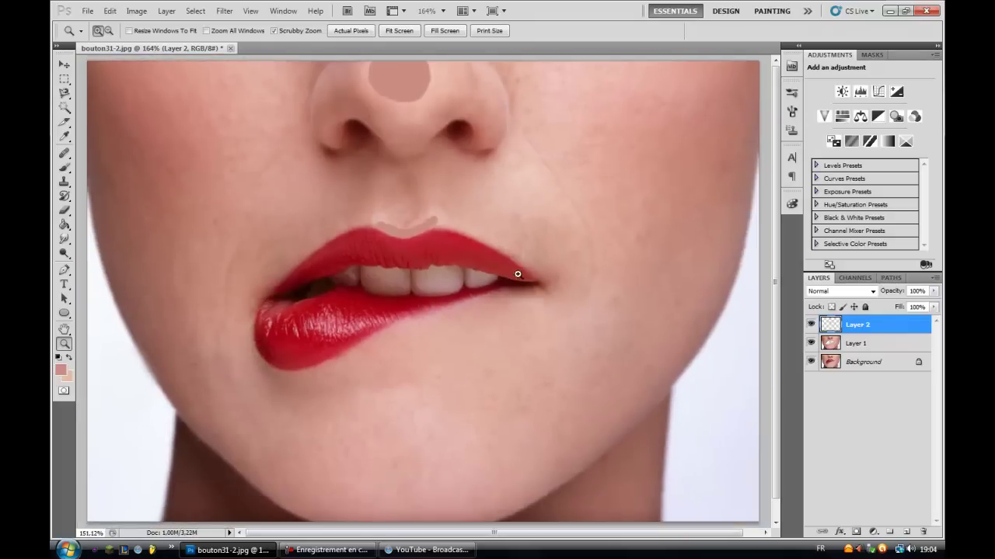
alt+click(497, 281)
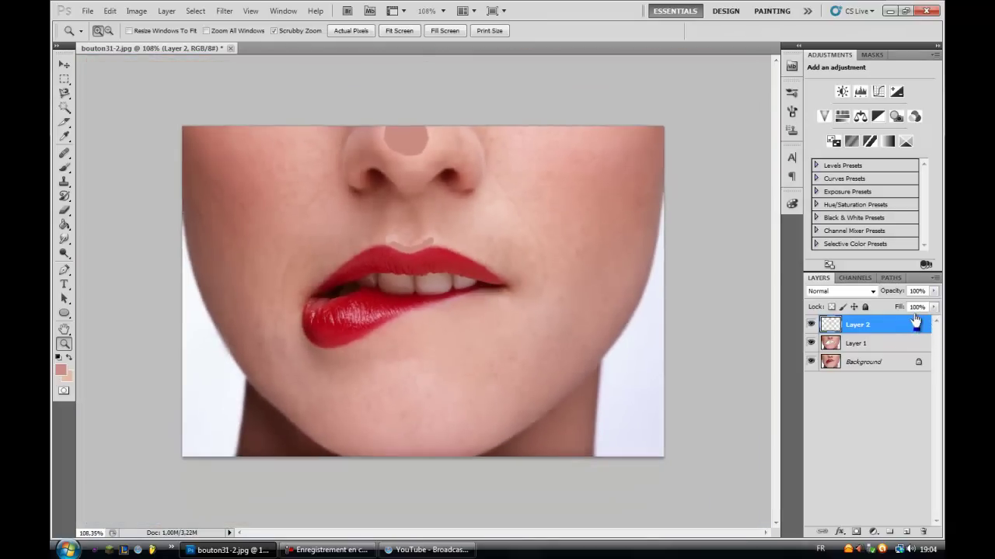
drag(933, 291, 877, 309)
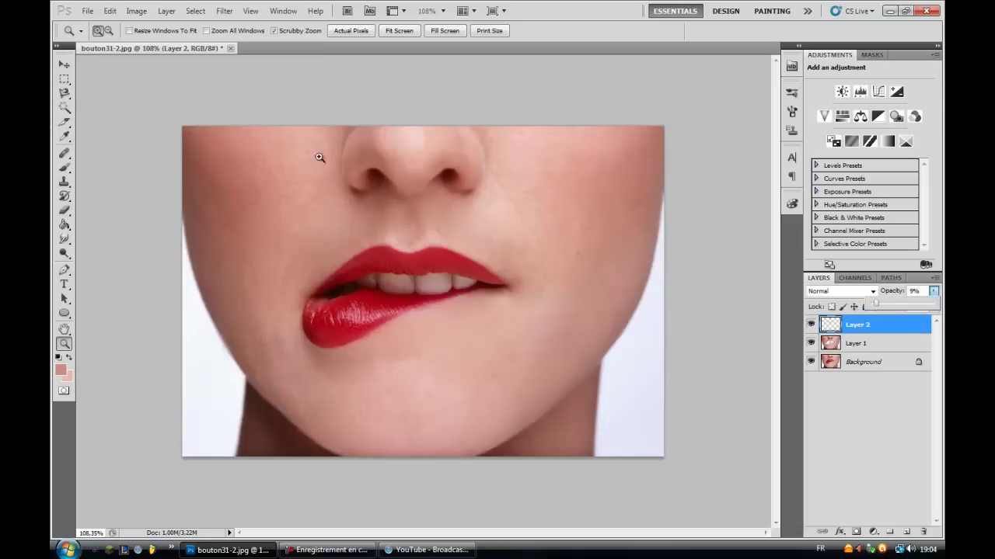
mouse_move(400, 133)
mouse_down()
mouse_move(464, 113)
mouse_move(388, 116)
mouse_up()
click(810, 325)
click(811, 325)
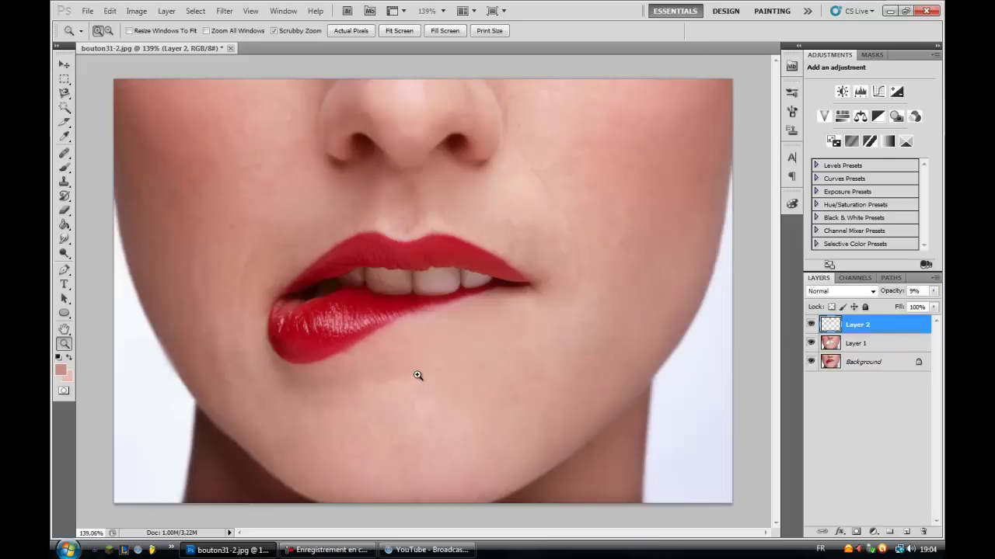
- Select the whole mouth on the Background layer by tracing the outer lip contour with the Magnetic Lasso
click(848, 351)
click(852, 369)
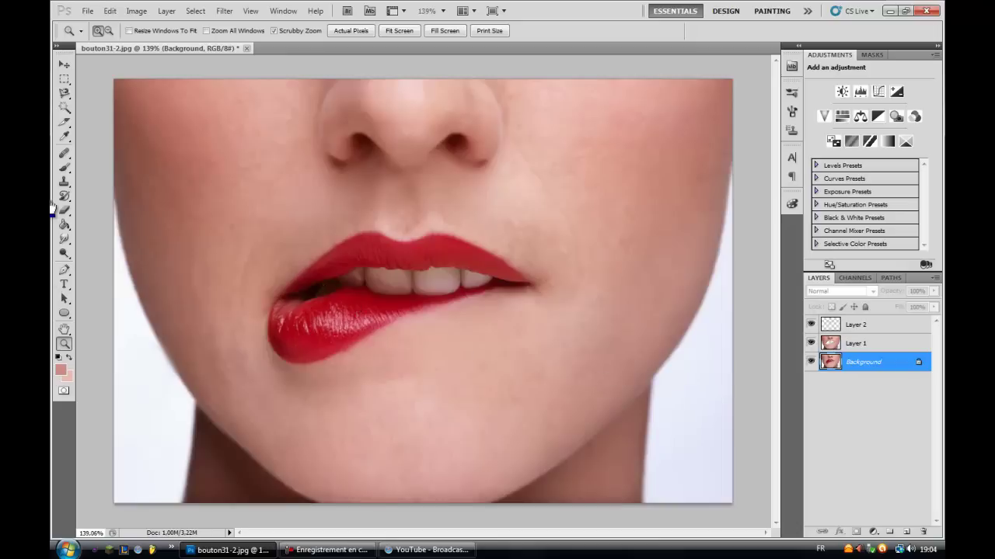
click(65, 95)
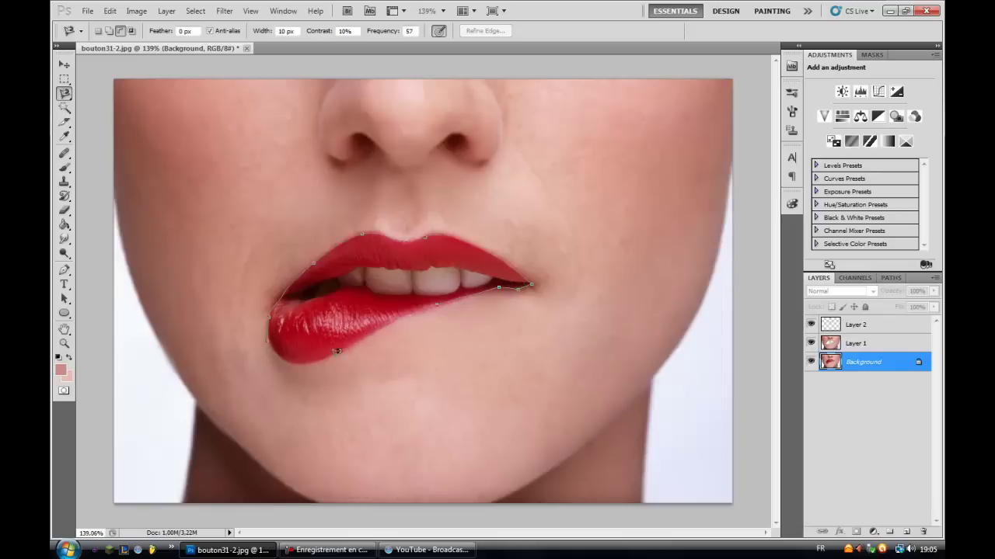
click(270, 332)
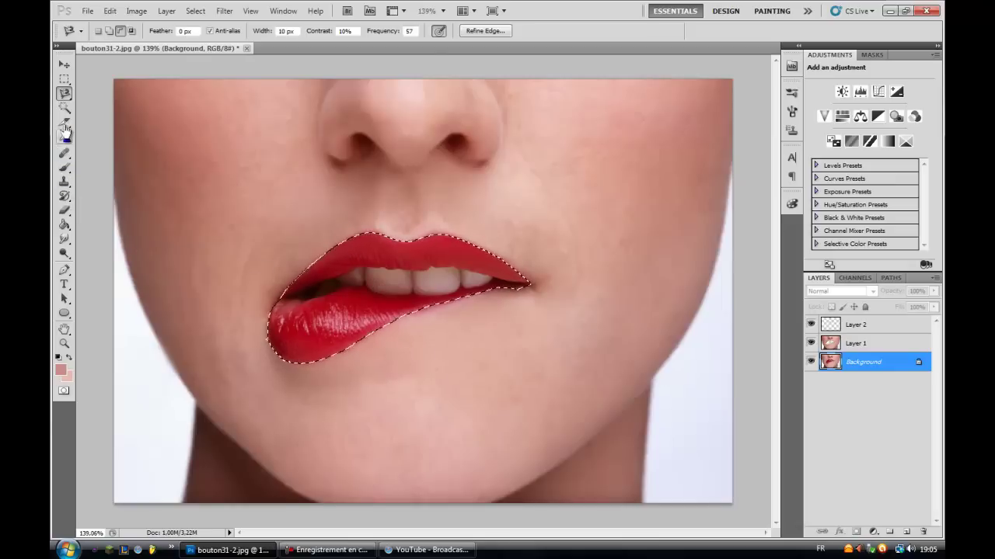
- Subtract the teeth and the dark mouth opening from the lip selection using the Quick Selection tool with an 11 px brush
drag(65, 107, 113, 109)
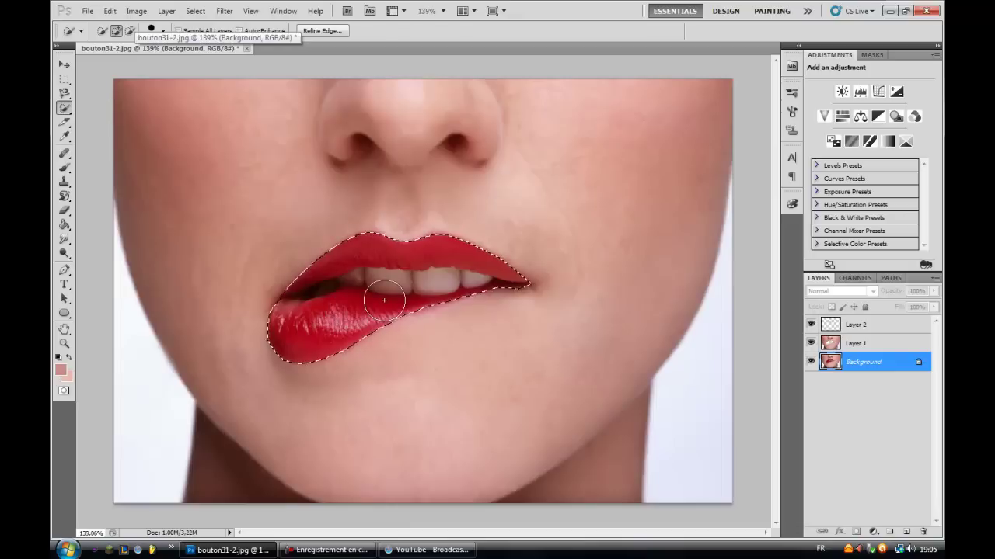
click(163, 31)
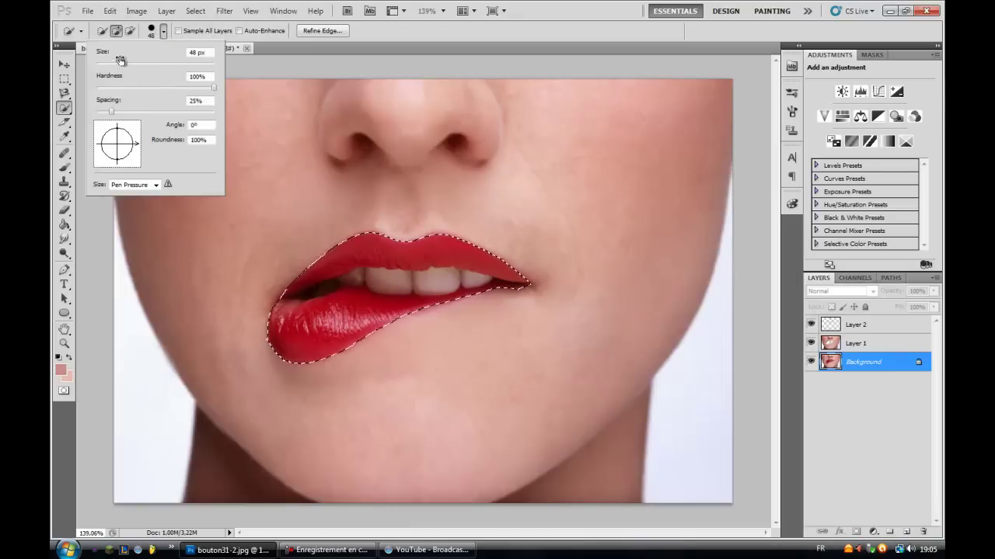
drag(122, 62, 101, 62)
click(248, 56)
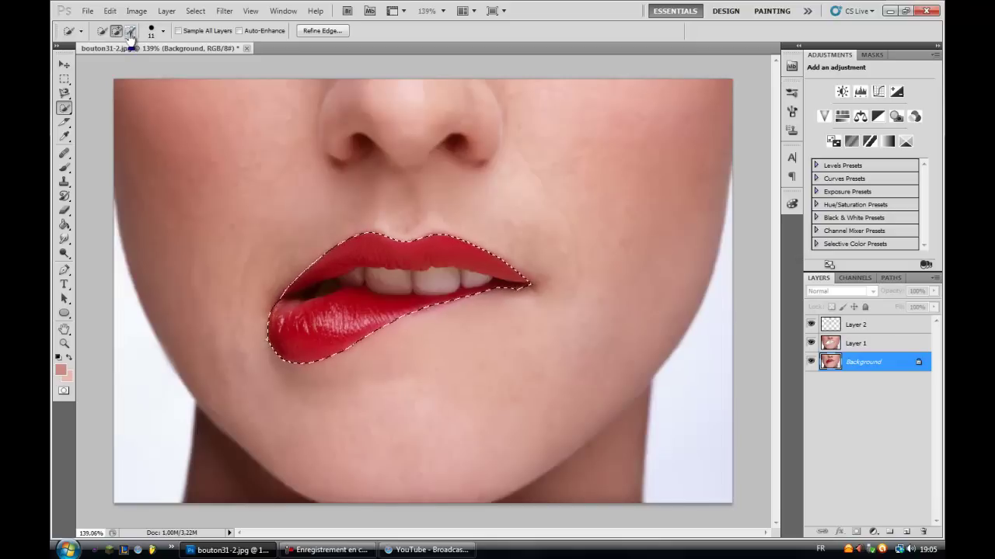
click(131, 31)
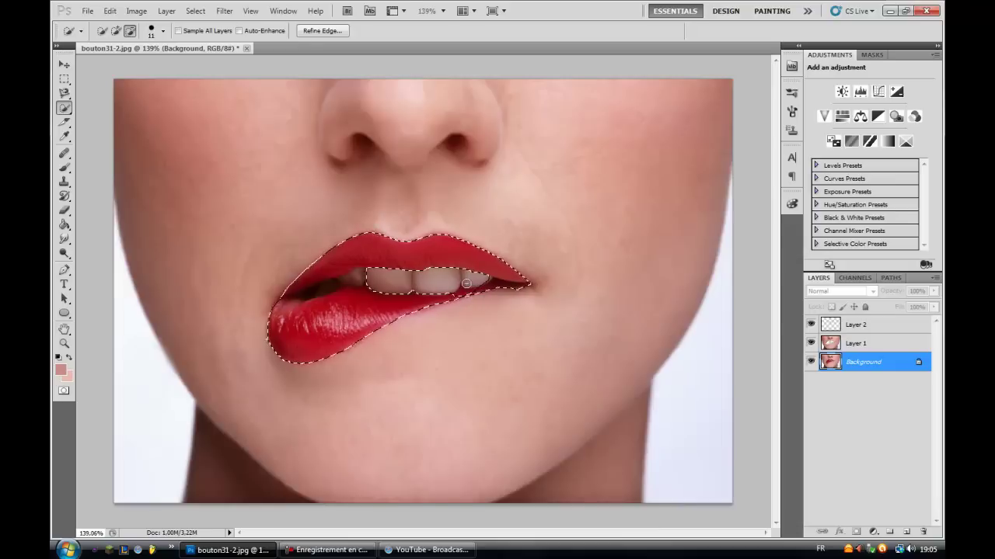
key(ctrl+z)
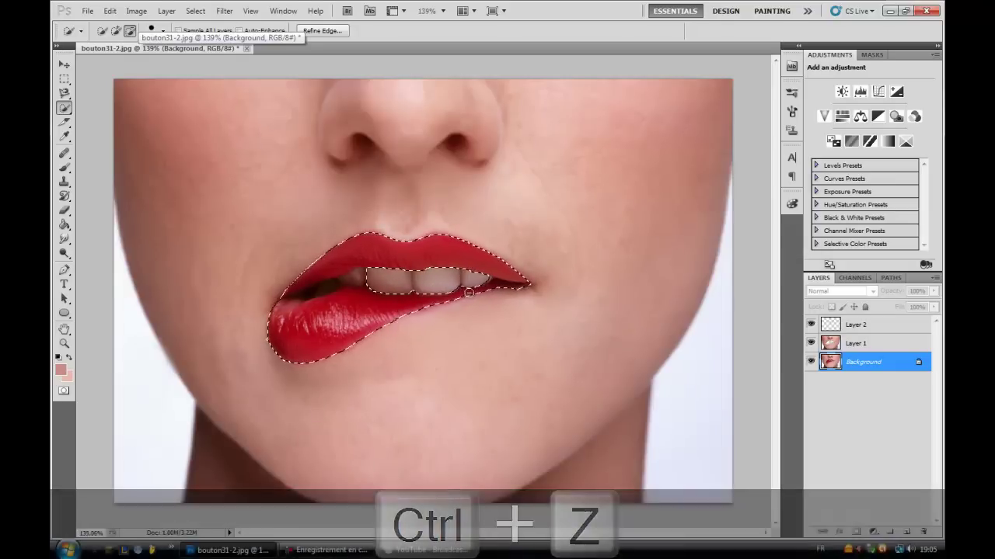
drag(371, 281, 358, 278)
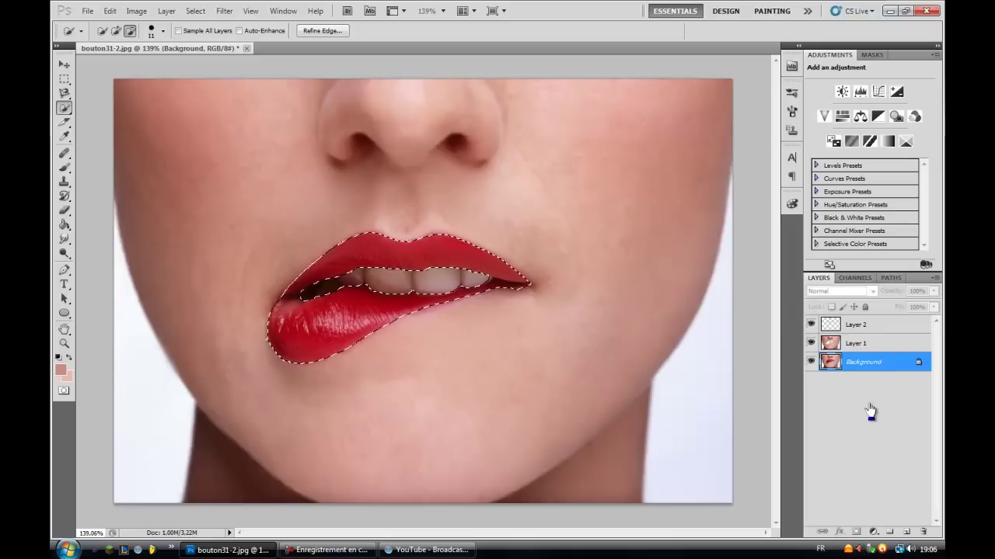
- Copy the selected lips onto a new layer and check the cut-out by briefly hiding the Background and Layer 1
key(ctrl+c)
key(ctrl+v)
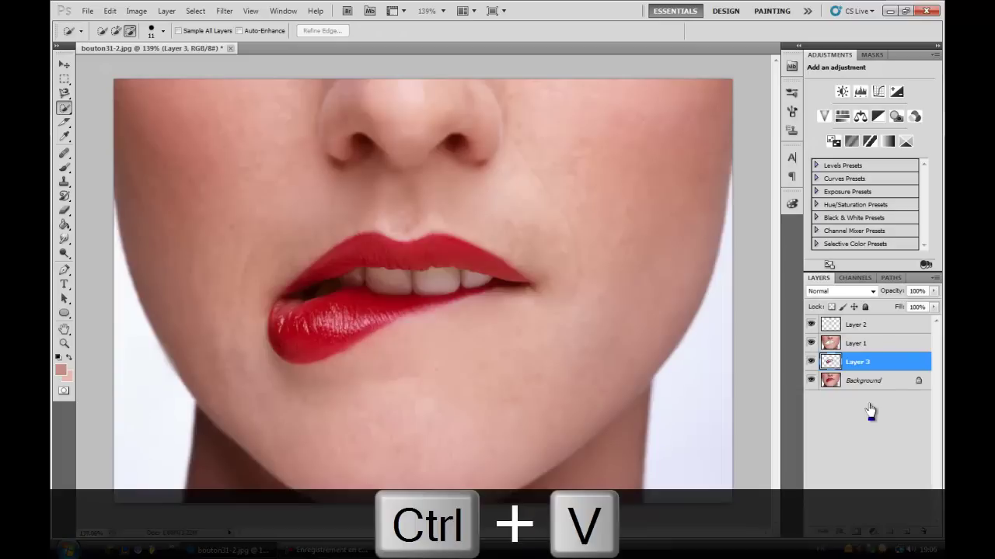
click(811, 380)
click(811, 344)
click(811, 325)
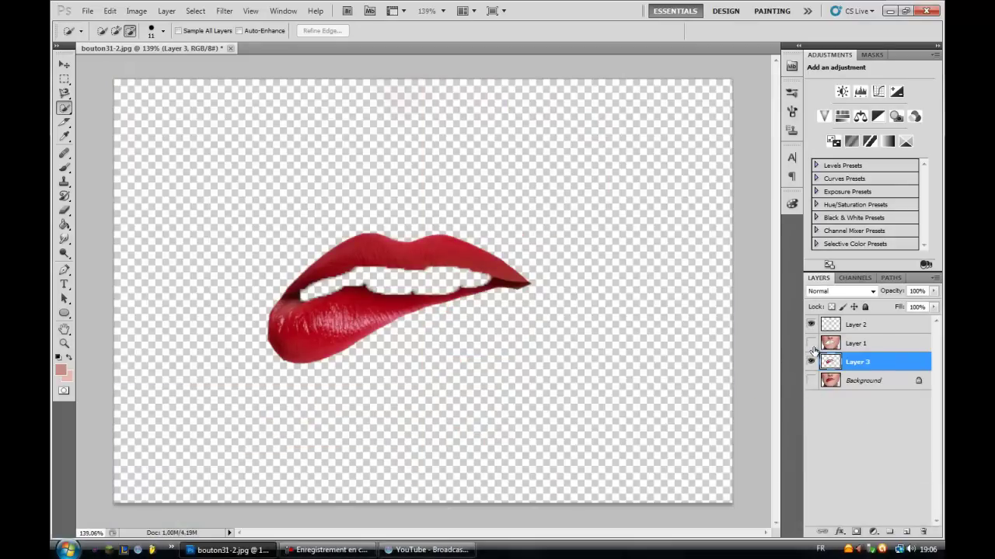
click(811, 380)
click(811, 343)
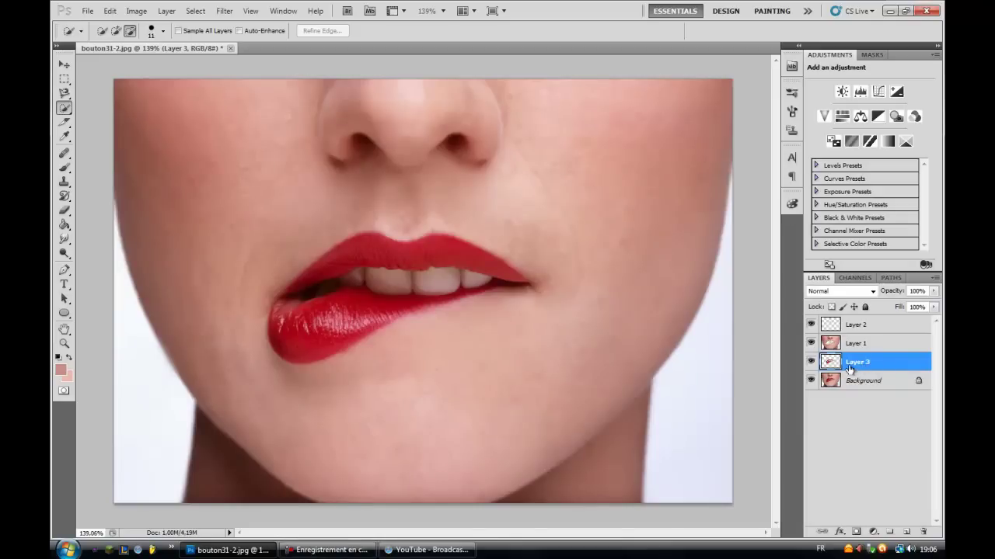
- Add a Hue/Saturation adjustment layer above the lips layer, Layer 3, and clip it to that layer
click(873, 532)
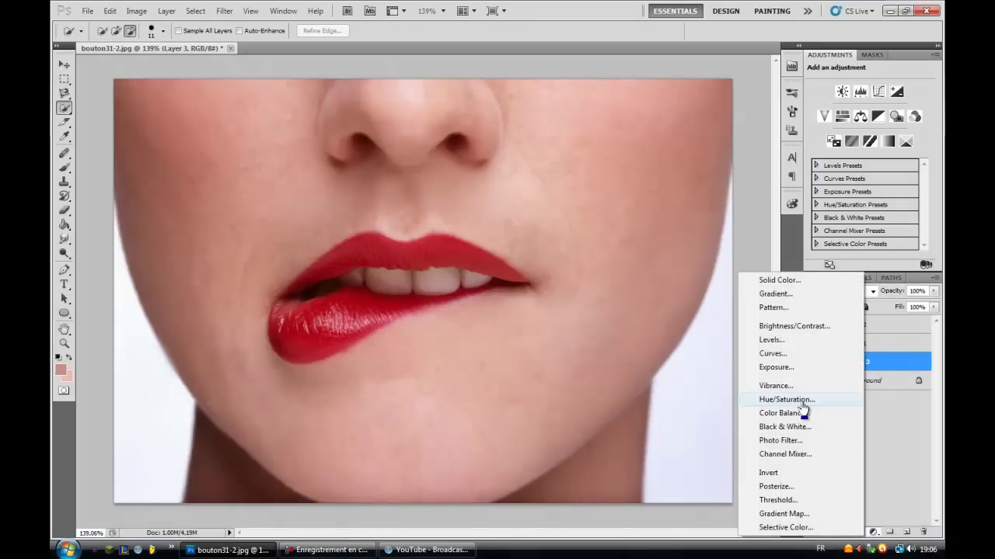
click(895, 513)
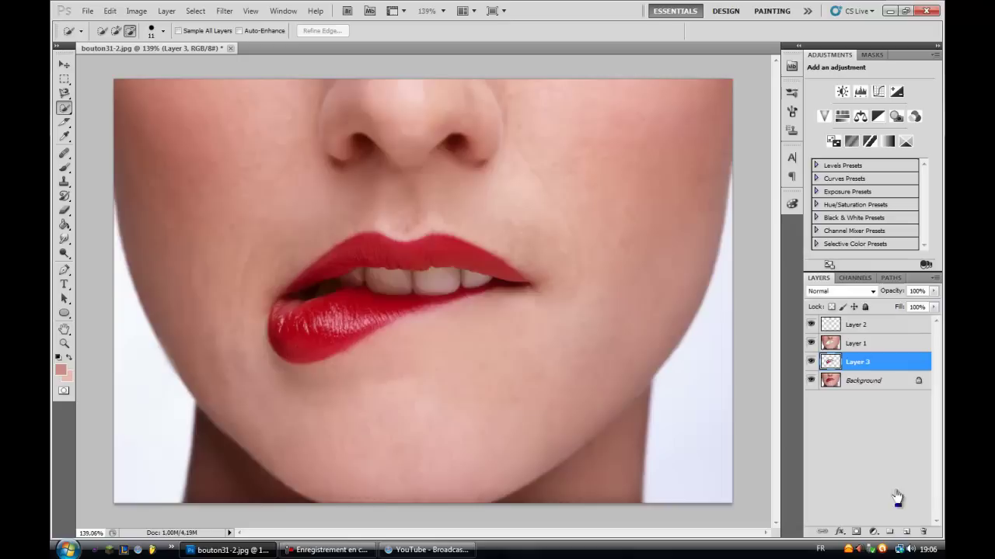
click(873, 532)
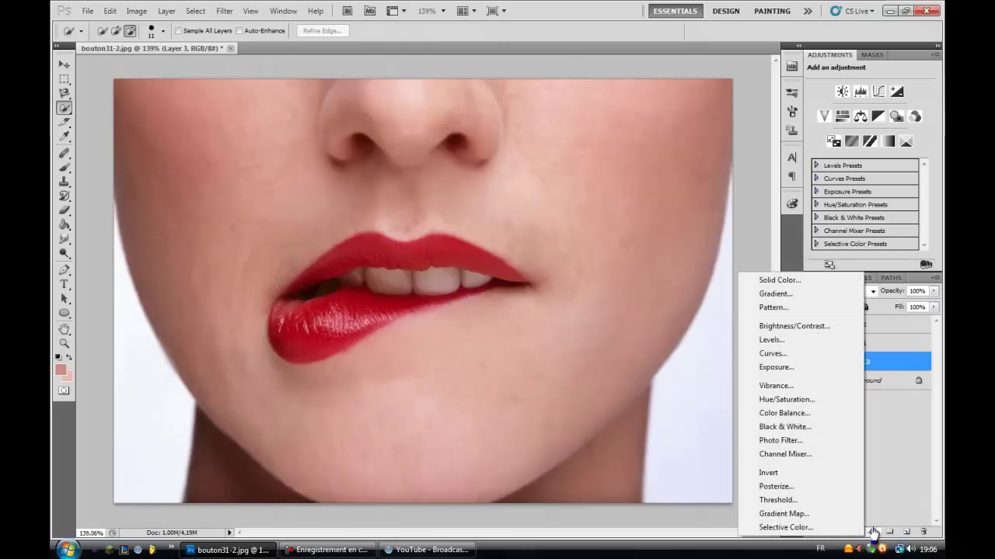
click(794, 400)
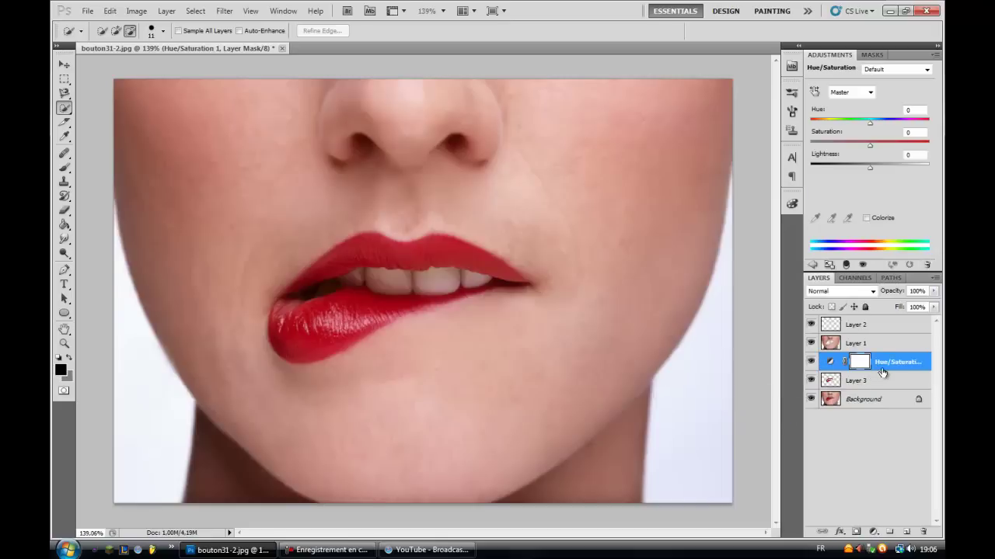
right_click(879, 369)
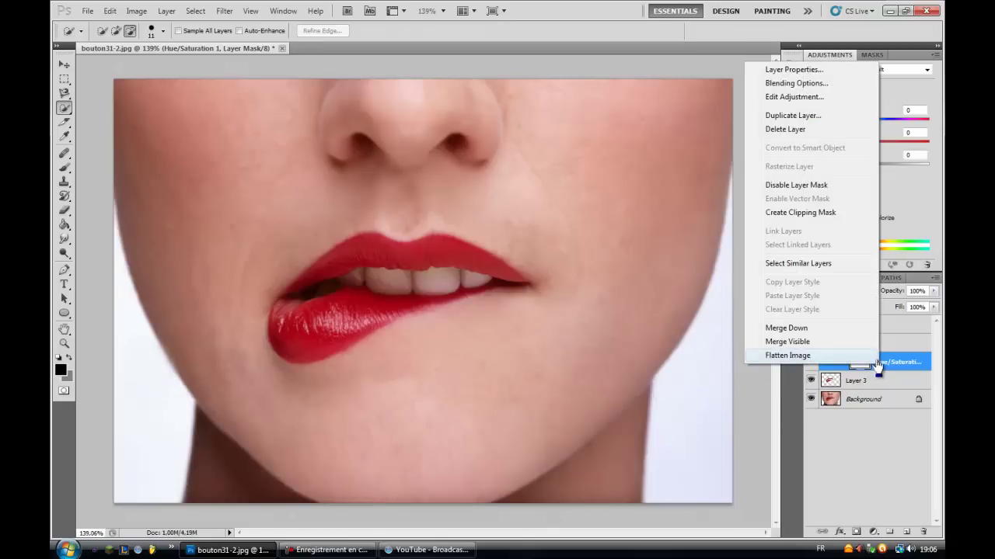
click(801, 213)
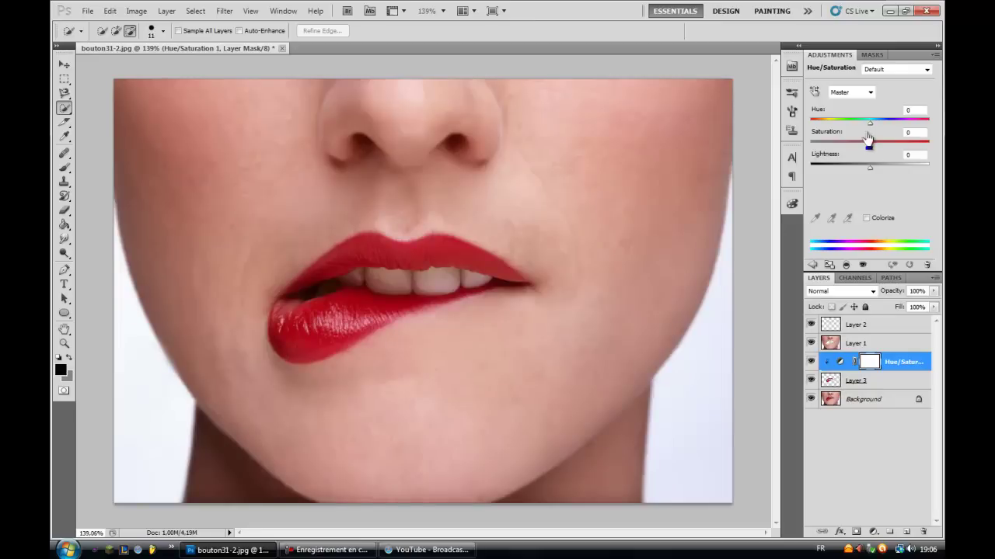
- Recolor the lips magenta with Hue -28, Saturation 0 and Lightness -16, and check the result at different magnifications
mouse_move(870, 128)
mouse_down()
mouse_move(822, 134)
mouse_move(910, 133)
mouse_move(855, 138)
mouse_up()
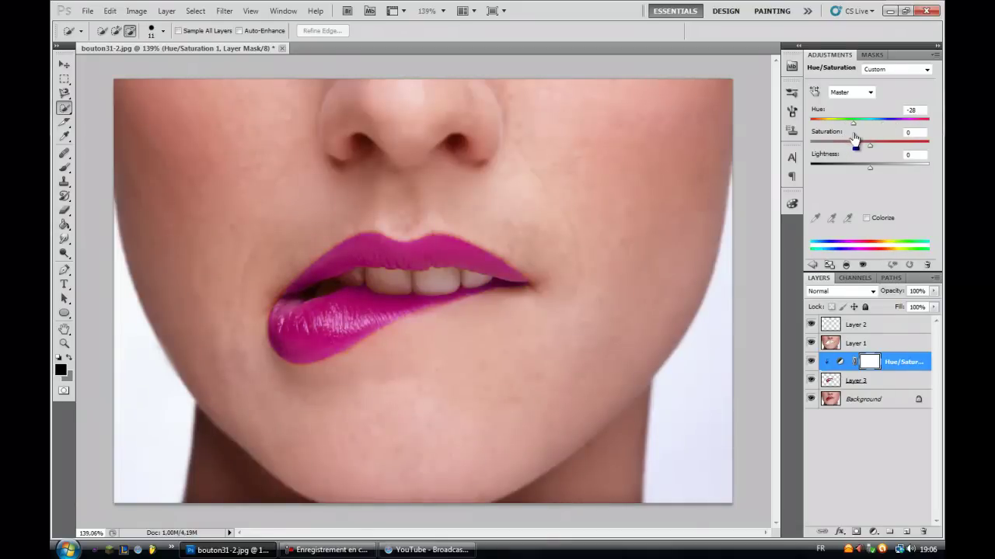
mouse_move(870, 144)
mouse_down()
mouse_move(872, 155)
mouse_move(903, 151)
mouse_move(854, 155)
mouse_up()
click(913, 132)
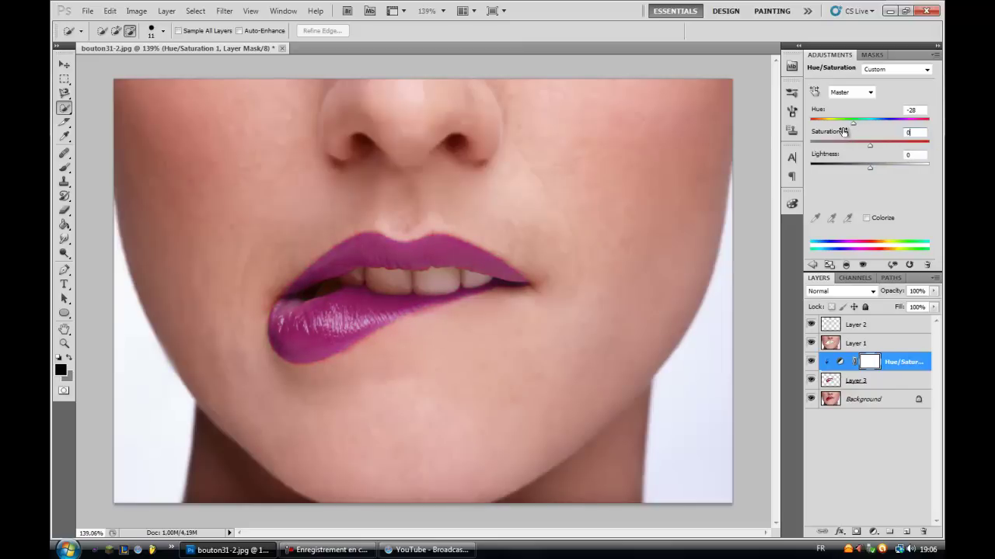
key(Return)
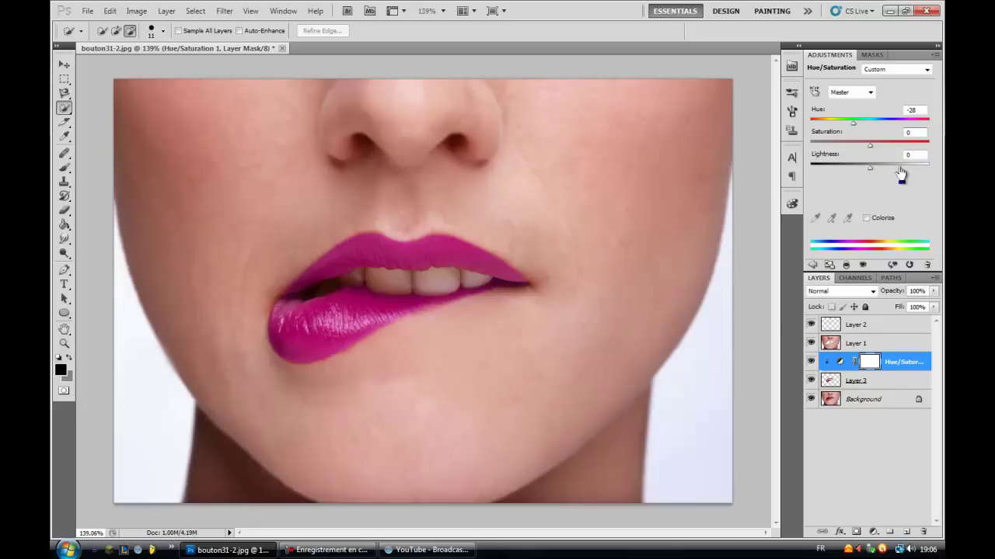
mouse_move(866, 173)
mouse_down()
mouse_move(844, 172)
mouse_move(897, 175)
mouse_move(859, 182)
mouse_up()
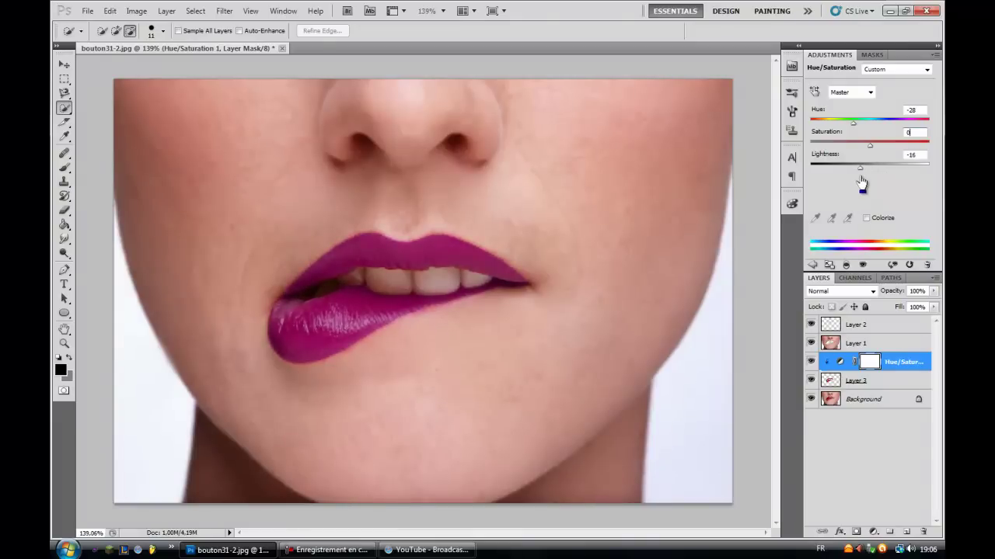
click(65, 343)
drag(607, 343, 515, 344)
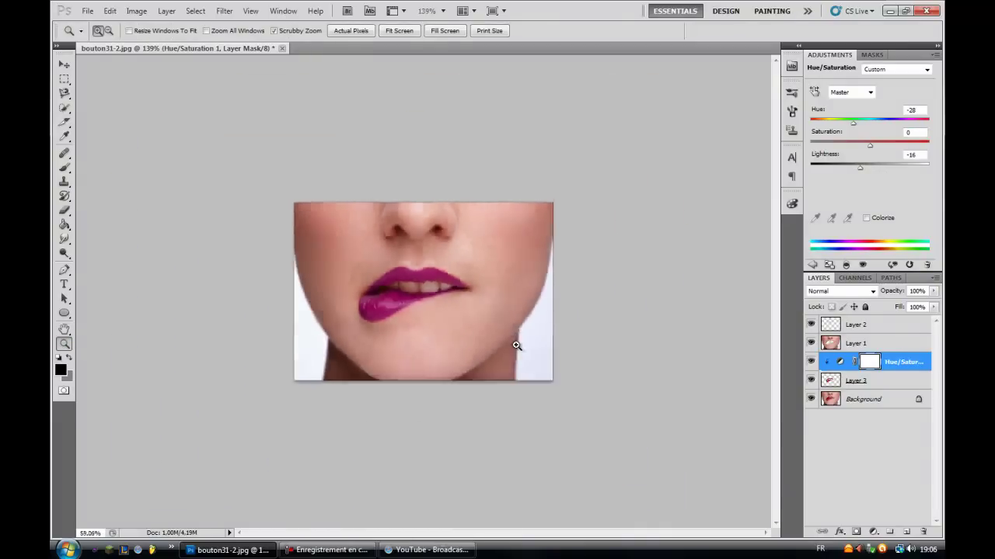
drag(471, 251, 457, 257)
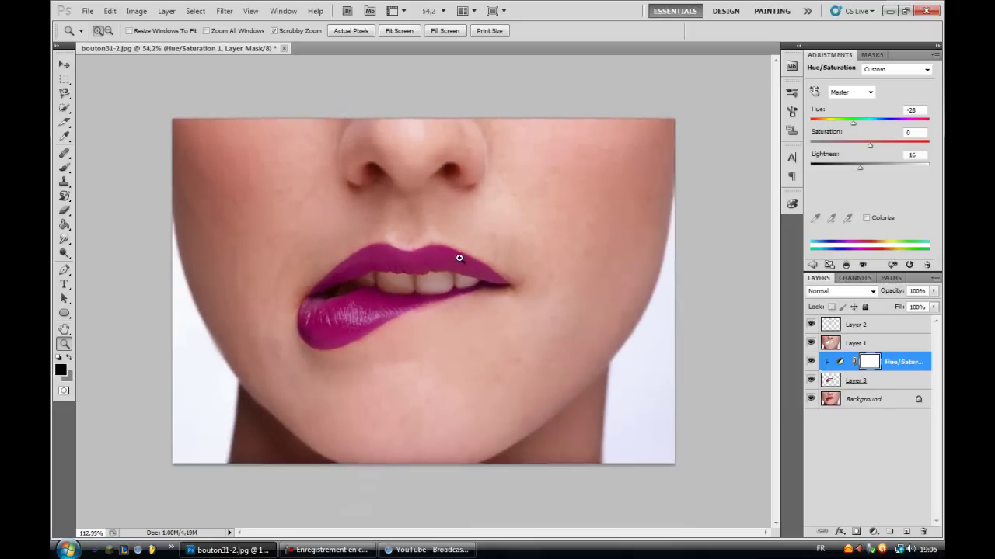
- Switch to the web browser and open the original photo bouton31.jpg from the browsing history
click(427, 550)
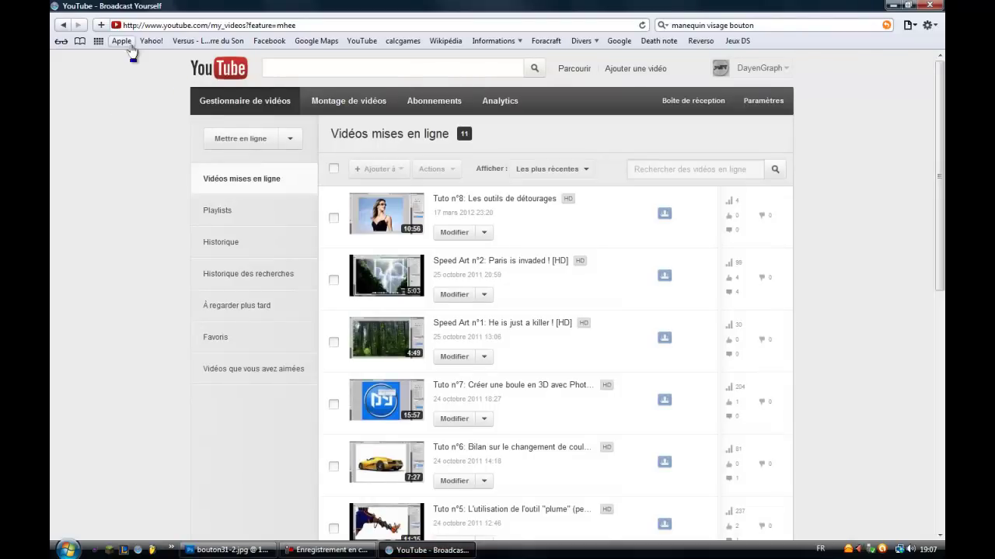
click(98, 41)
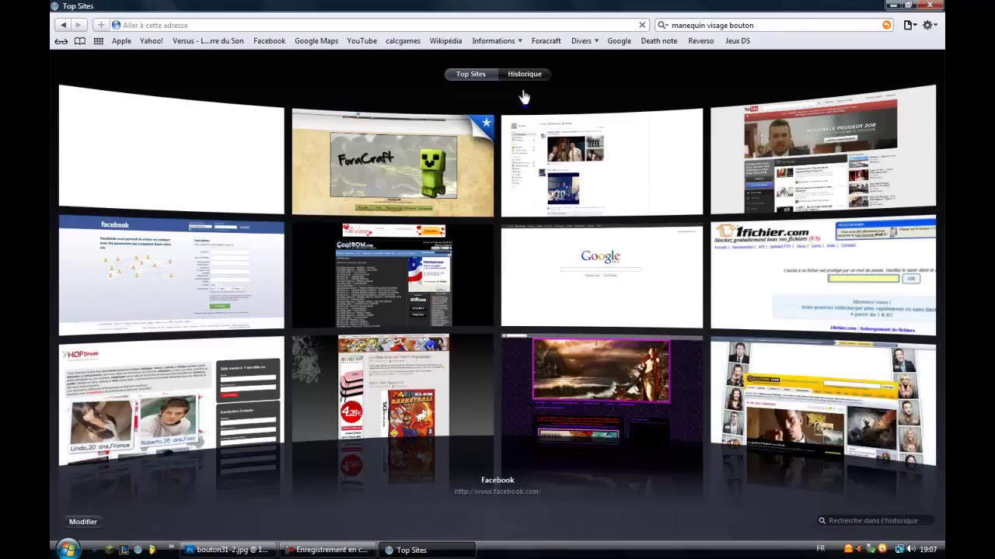
click(524, 74)
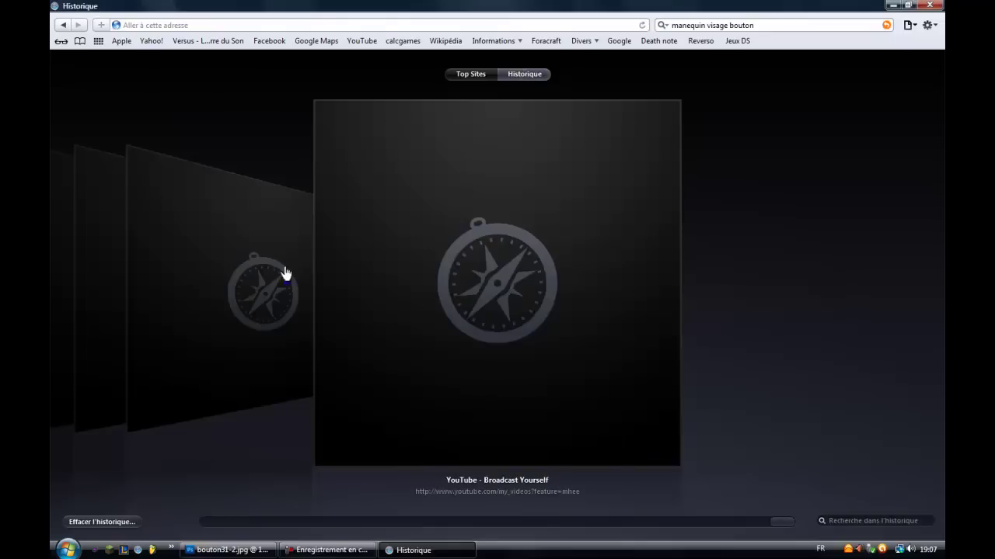
click(172, 315)
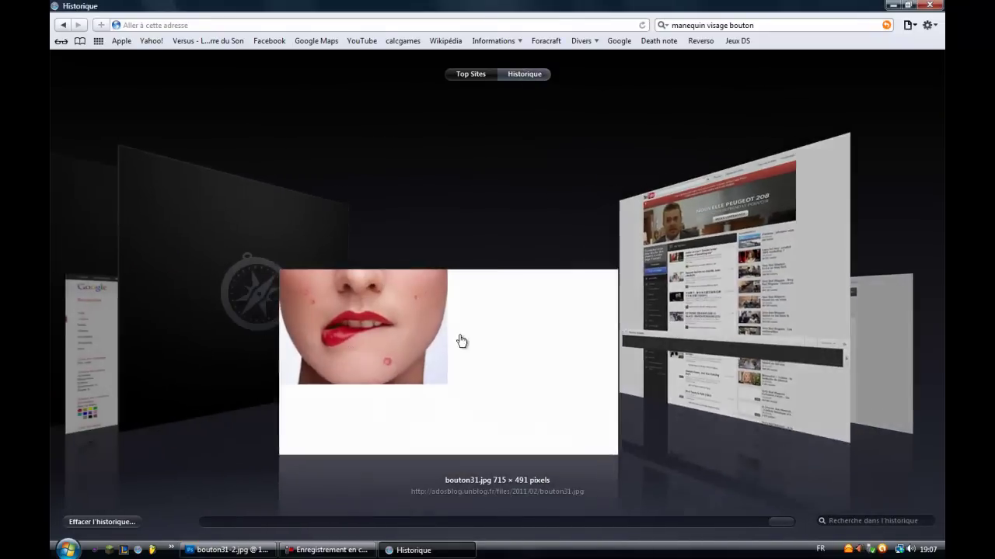
click(462, 340)
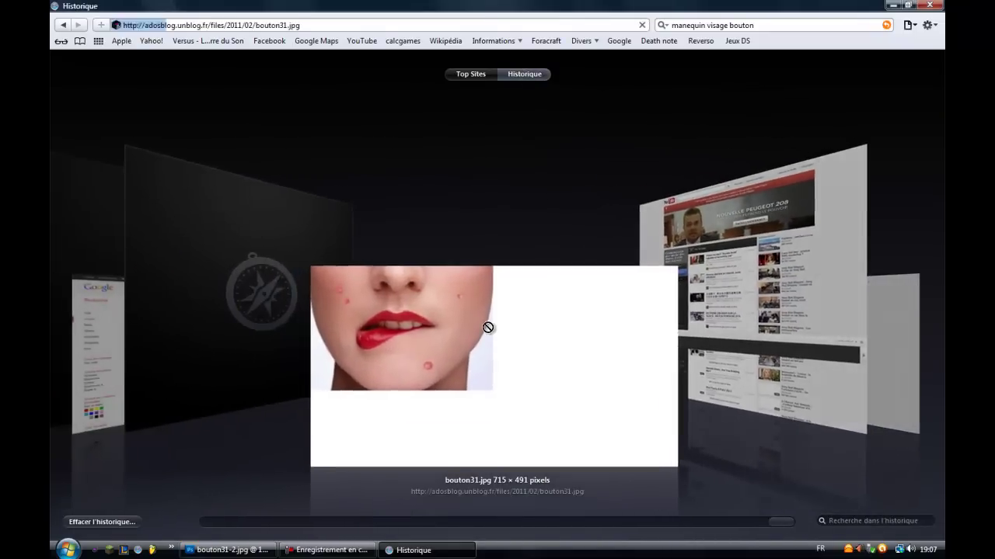
- Place the original photo from the browser into the bouton31-2.jpg document and move its layer above Layer 2
drag(283, 133, 346, 244)
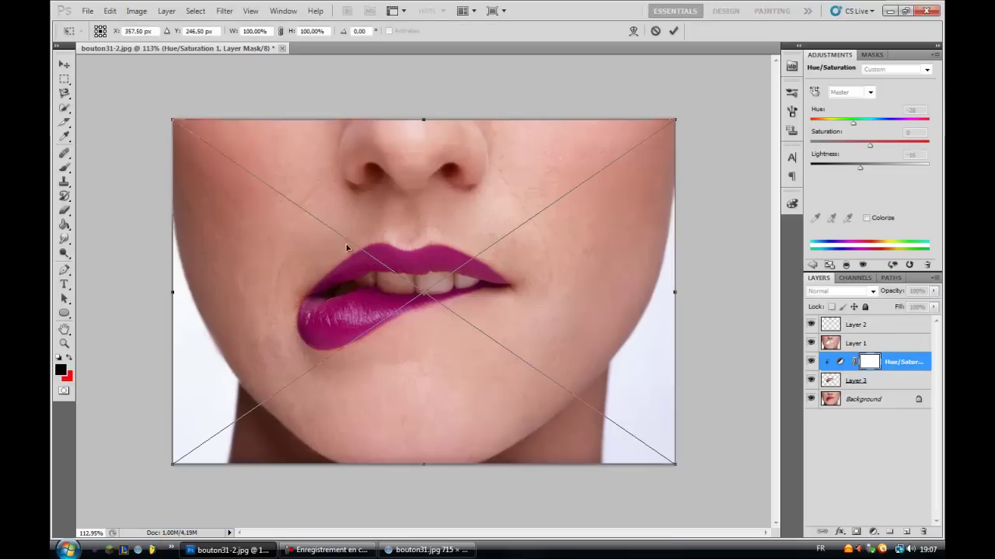
mouse_move(418, 552)
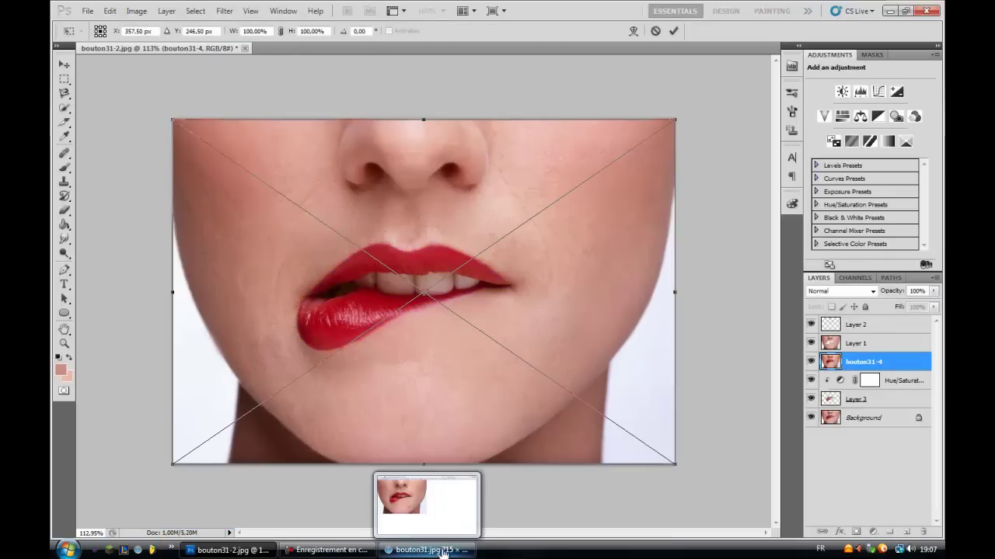
click(64, 64)
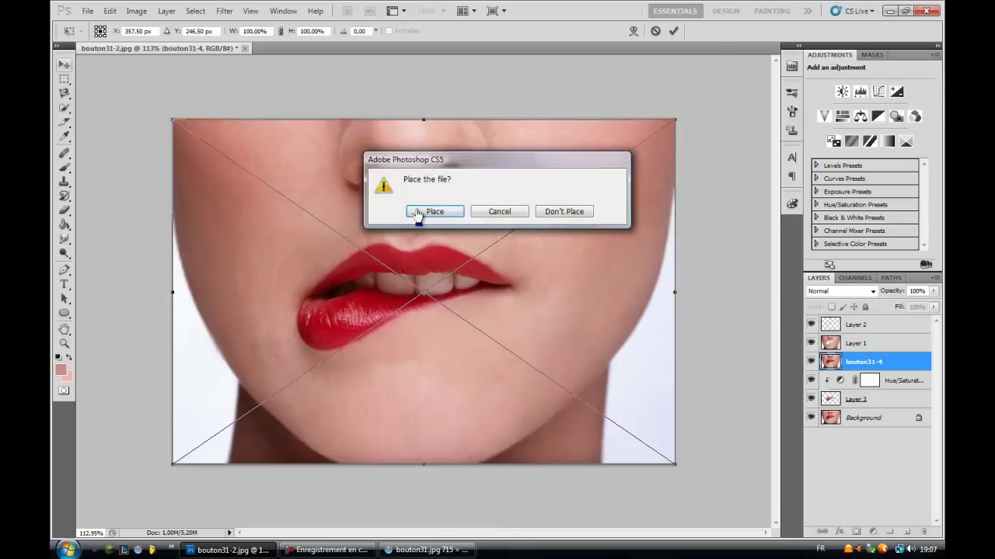
click(419, 214)
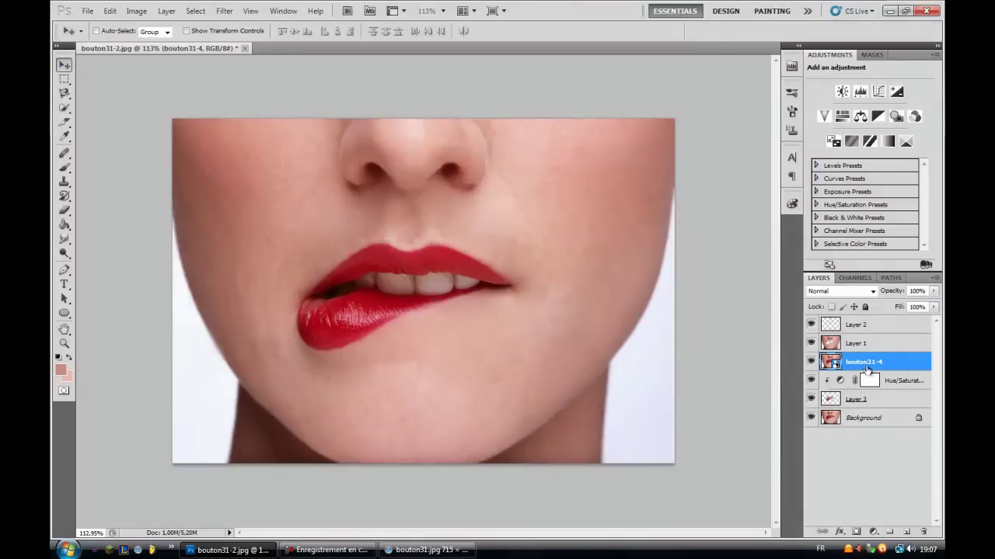
drag(867, 370, 875, 325)
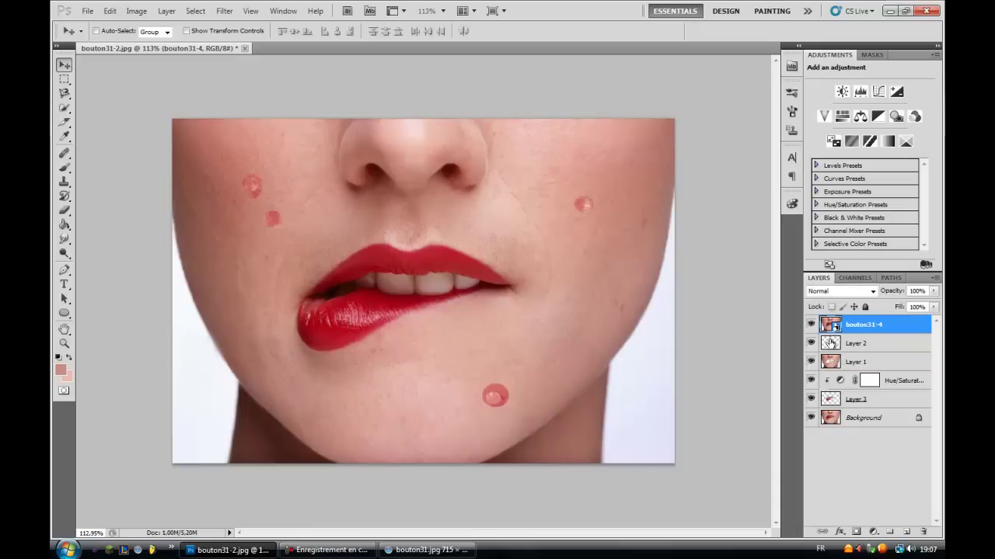
- Compare the original face with the retouched version by repeatedly hiding and showing the placed original photo's layer
click(811, 326)
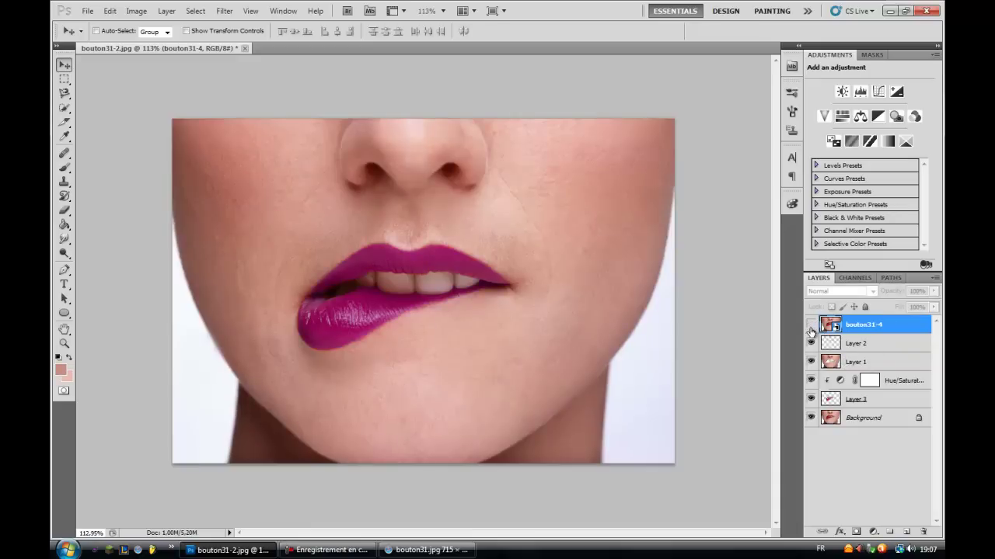
click(811, 327)
click(812, 327)
click(811, 326)
click(811, 326)
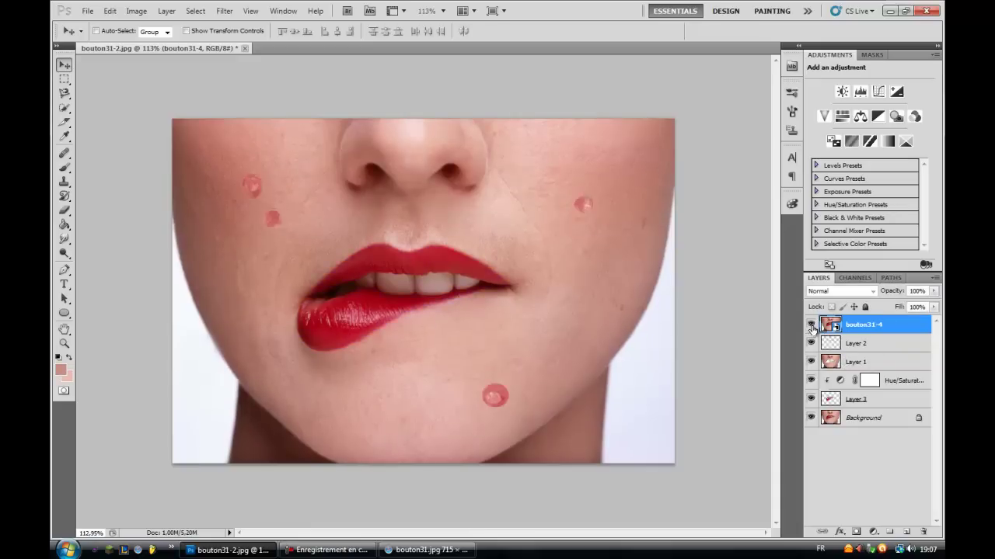
click(811, 326)
click(811, 327)
click(811, 327)
click(812, 326)
click(811, 326)
click(811, 327)
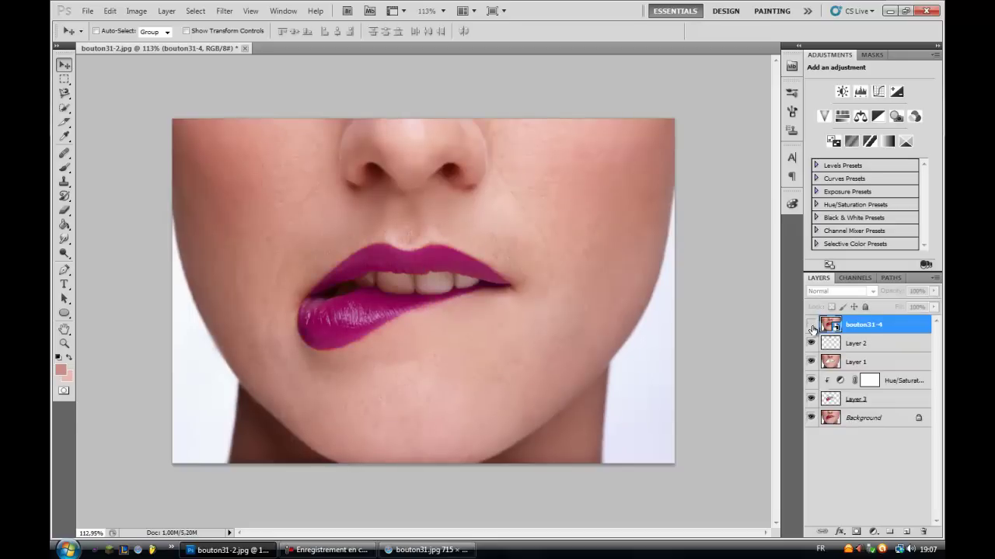
click(812, 327)
click(811, 326)
- Compare the before and after states again at closer magnification, leaving the original photo's layer hidden
click(64, 344)
right_click(313, 351)
click(346, 356)
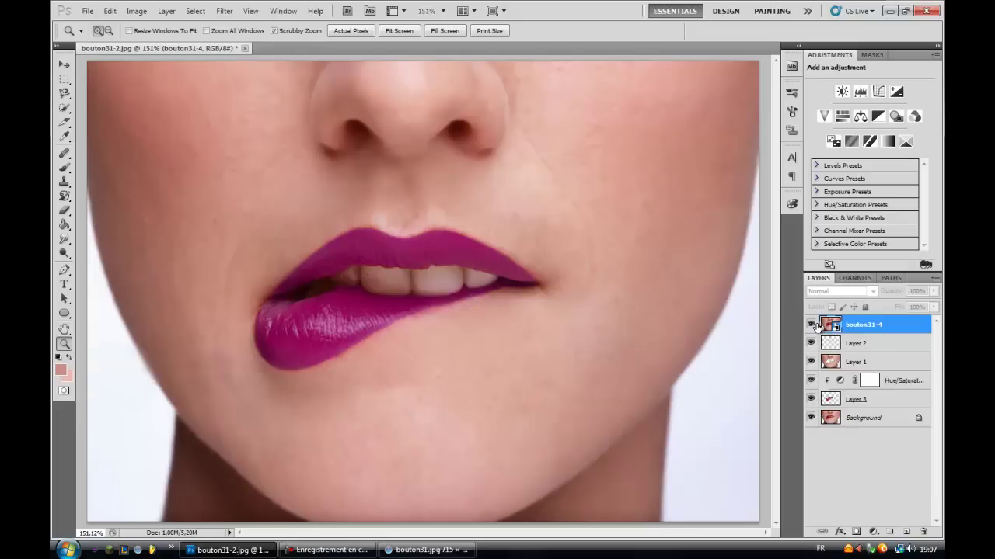
click(811, 327)
click(816, 327)
click(813, 325)
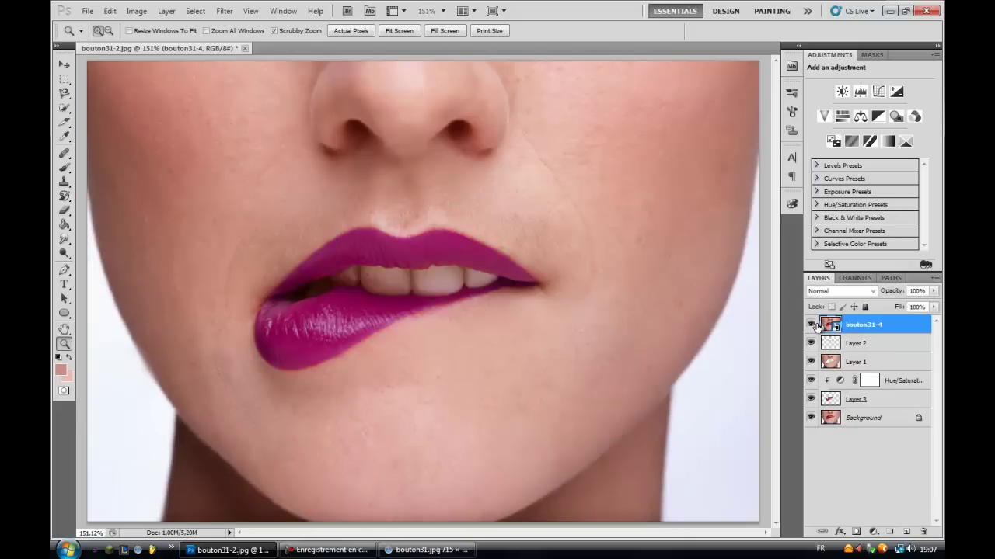
click(813, 325)
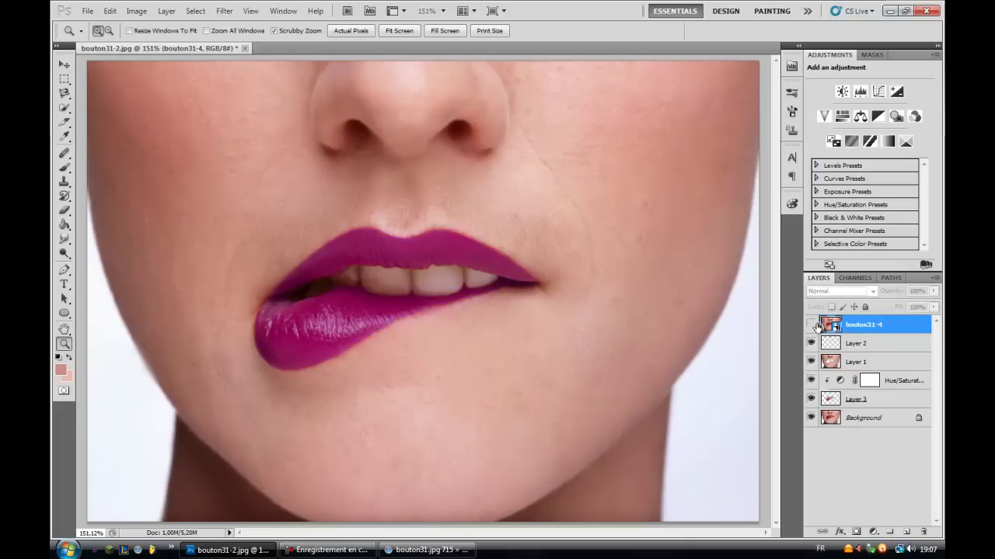
click(812, 325)
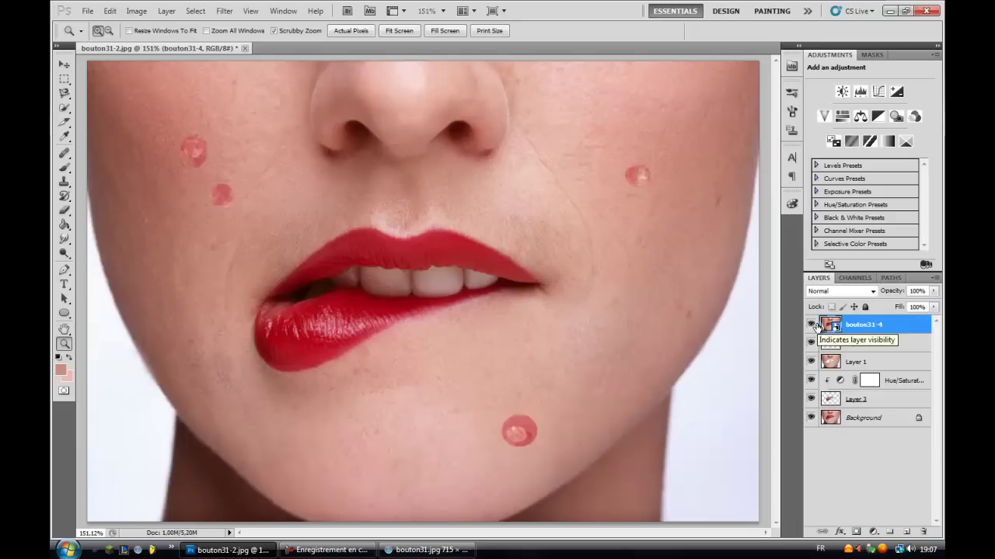
click(812, 324)
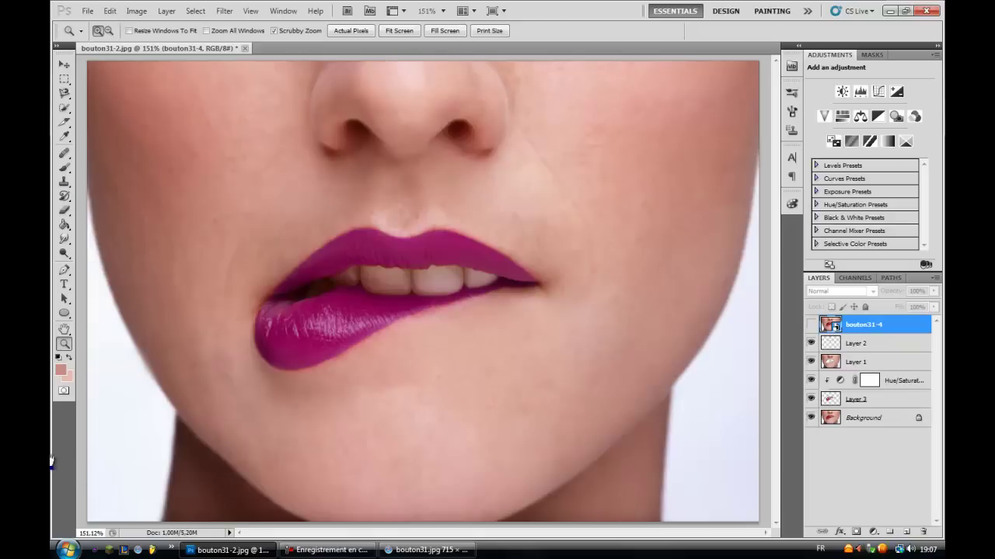
- Check the original photo in the browser, and inspect the retouched skin and magenta lips at several magnifications in Photoshop
alt+click(471, 344)
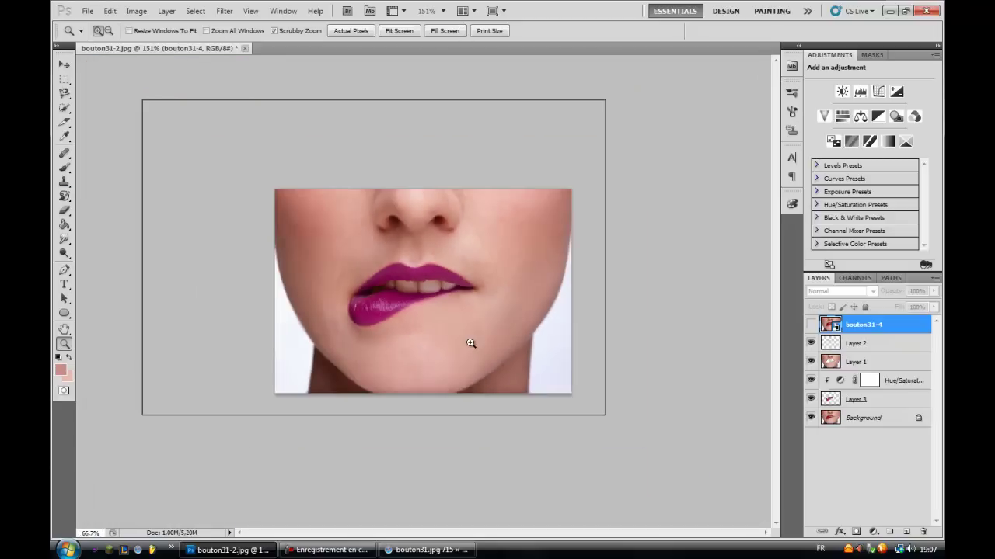
click(412, 550)
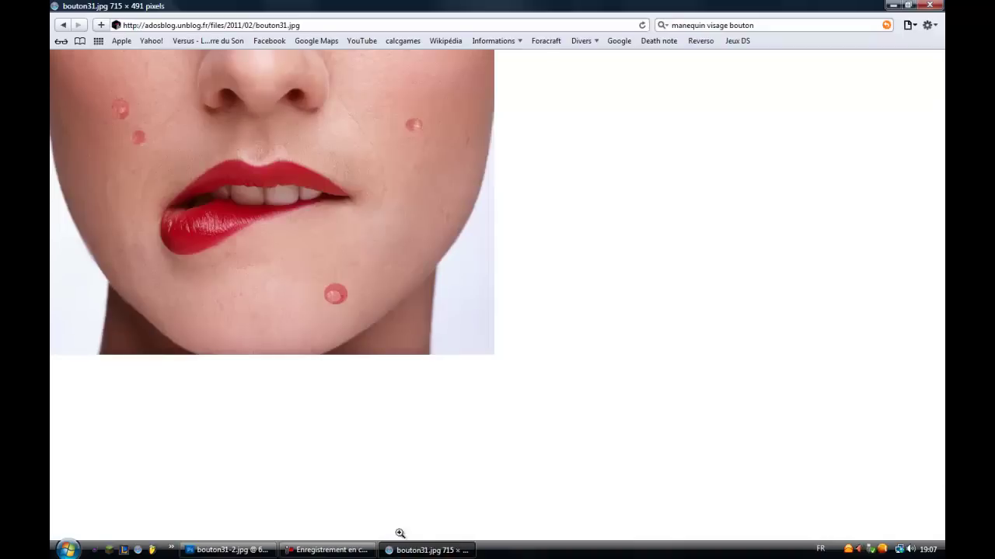
click(227, 550)
drag(353, 345, 414, 345)
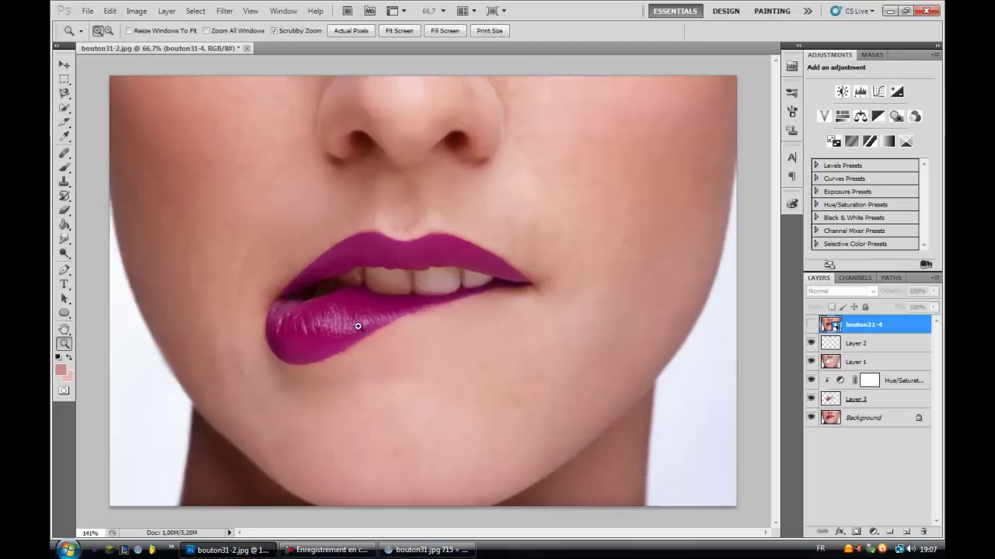
drag(201, 345, 175, 78)
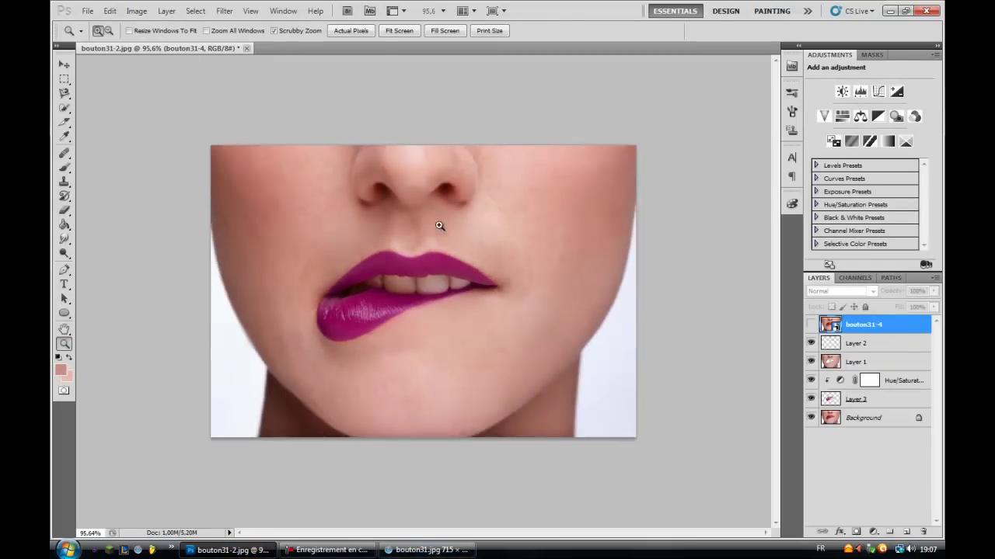
drag(340, 220, 378, 273)
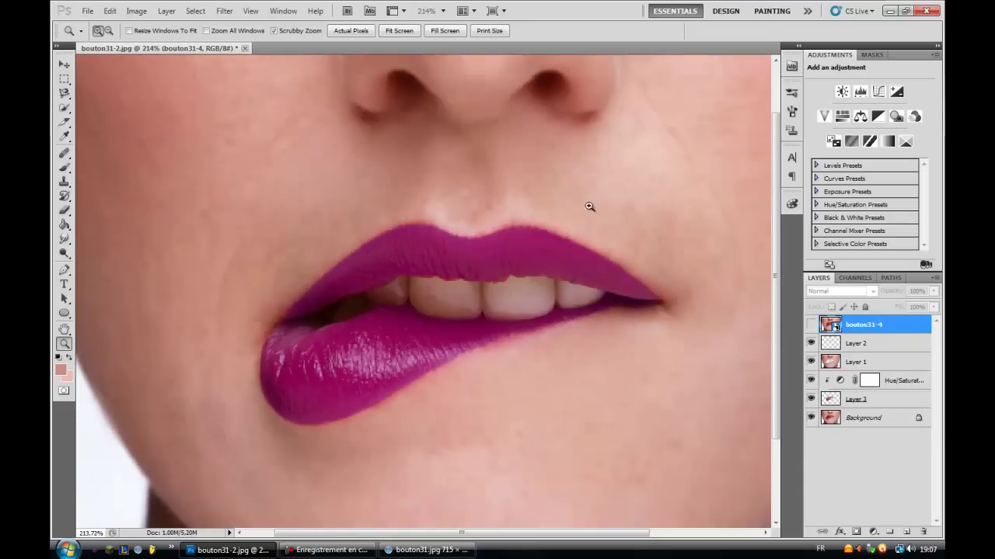
click(549, 240)
right_click(554, 255)
drag(570, 256, 281, 103)
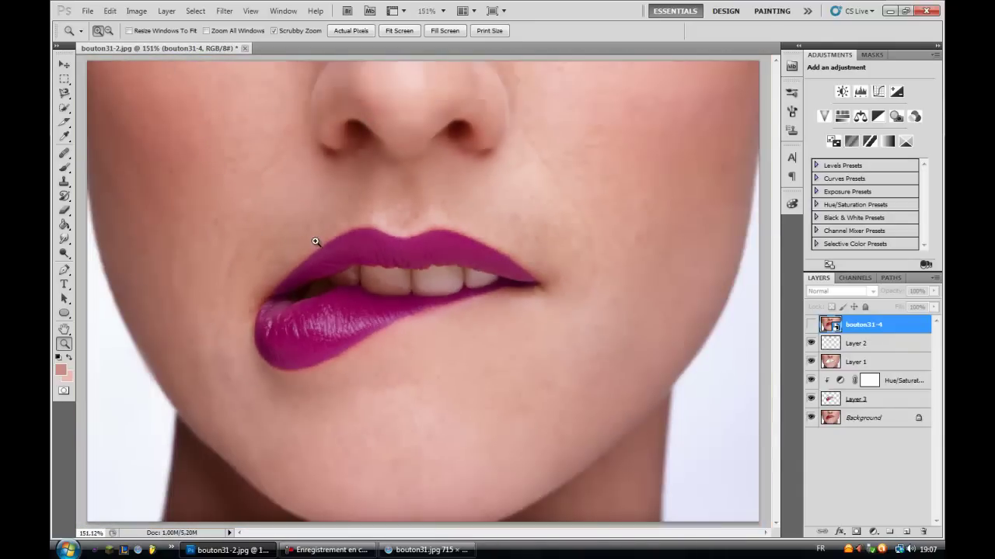
- Alternate between the original photo in the browser and the retouched face in Photoshop for a final comparison
click(427, 550)
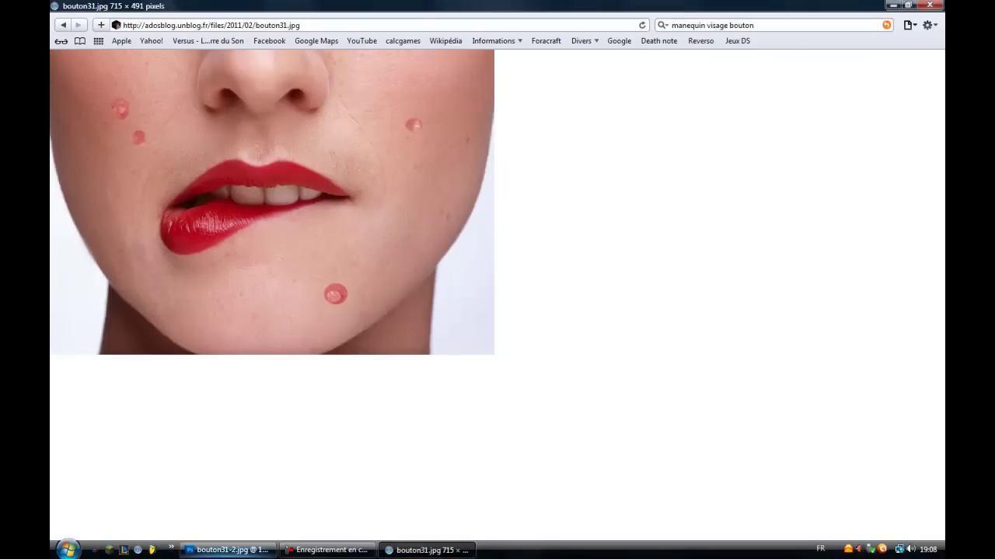
click(229, 550)
click(427, 550)
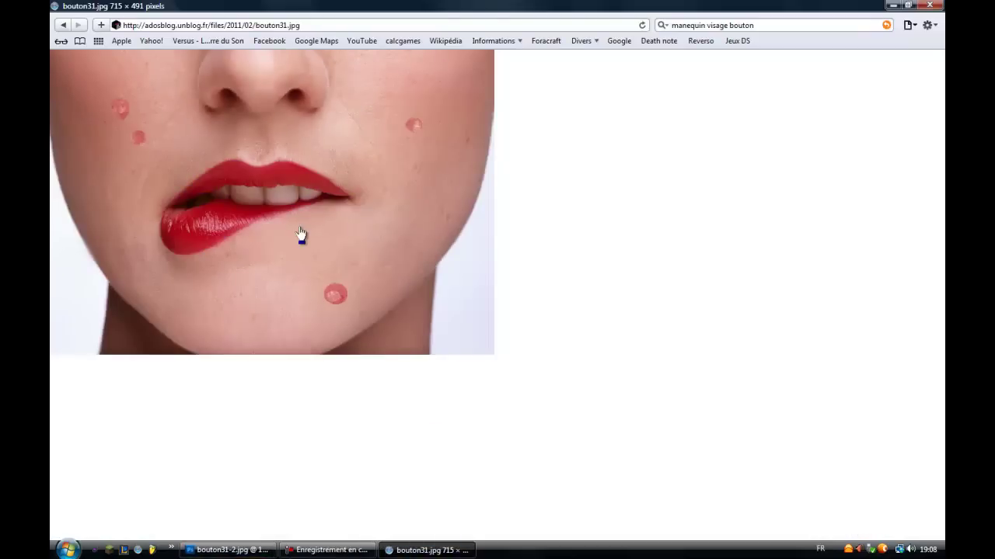
key(alt+Tab)
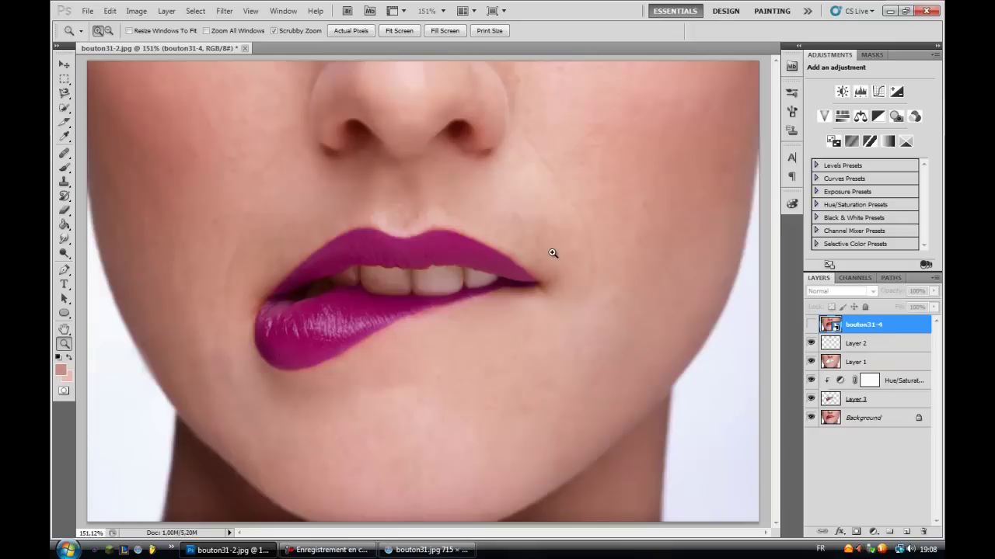
drag(553, 254, 528, 247)
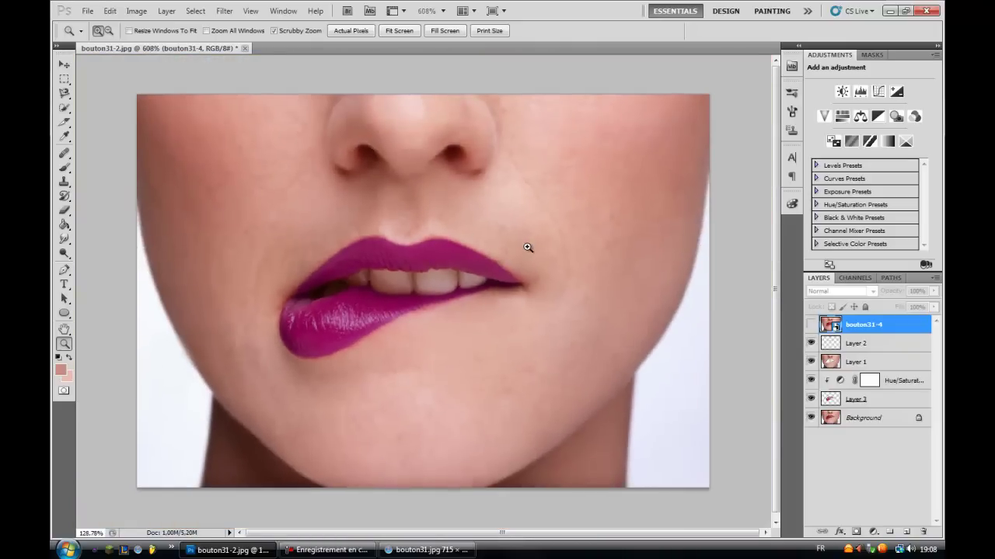